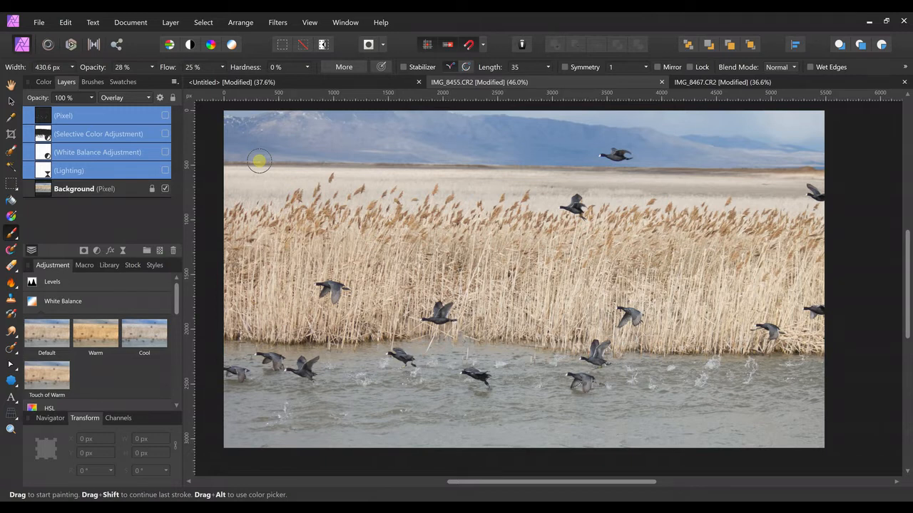
- Compare the photo with and without its edits, then delete the four layers above the Background
{"action": "left_click", "coordinate": [165, 115]}
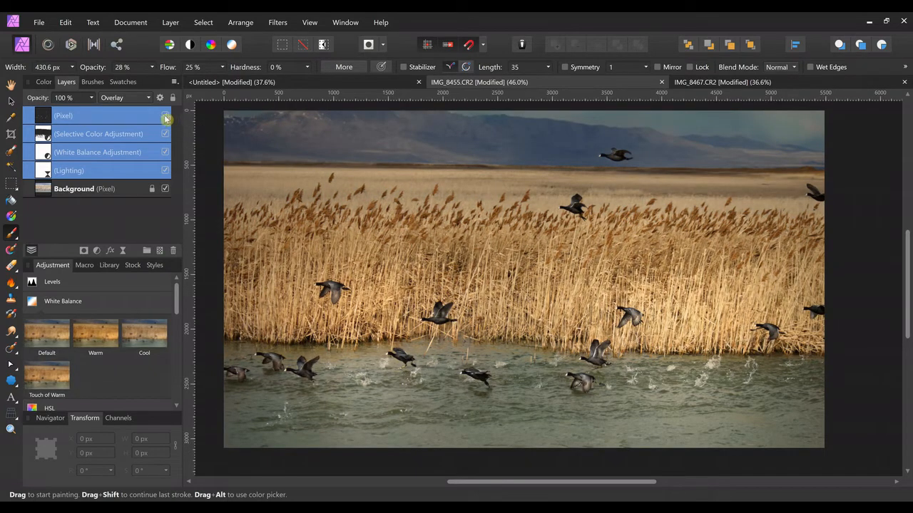
{"action": "left_click", "coordinate": [165, 116]}
{"action": "left_click", "coordinate": [165, 116]}
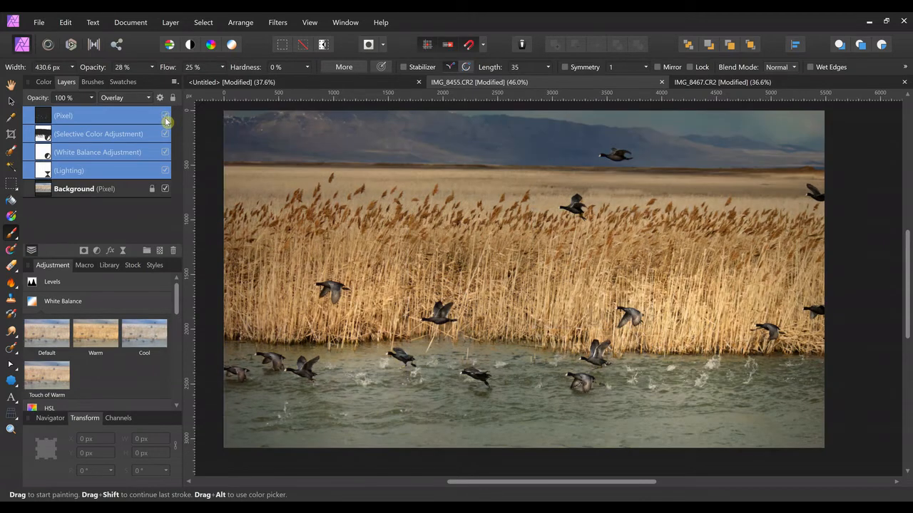
{"action": "key", "text": "Delete"}
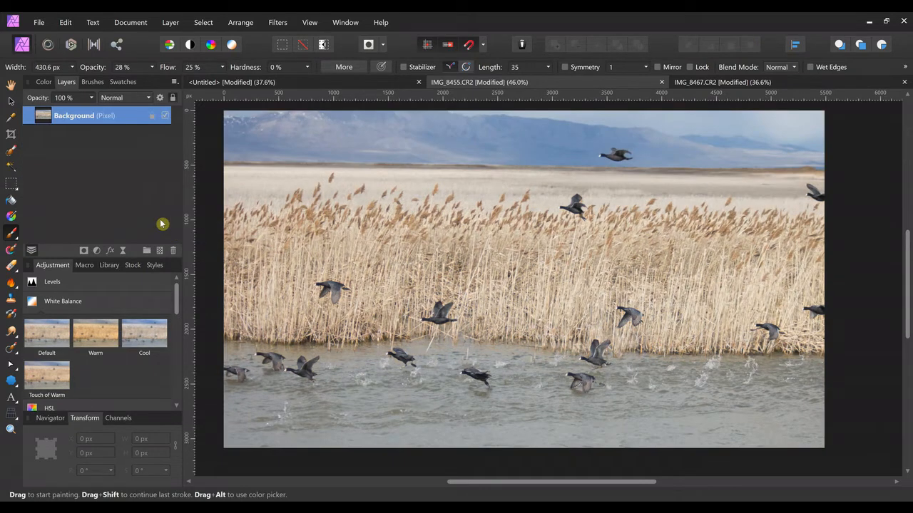
- Add a live Lighting filter layer and move it out of the Background layer to sit above it
{"action": "left_click", "coordinate": [177, 22]}
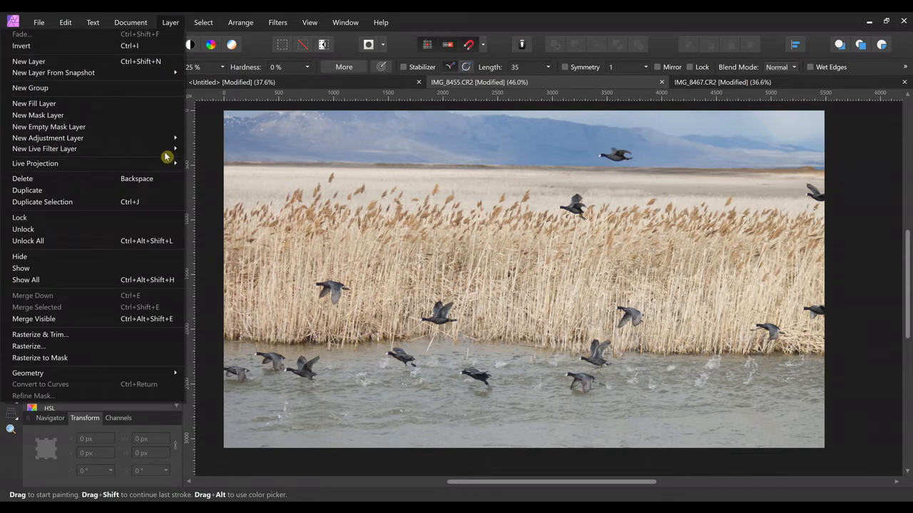
{"action": "mouse_move", "coordinate": [165, 156]}
{"action": "left_click", "coordinate": [218, 206]}
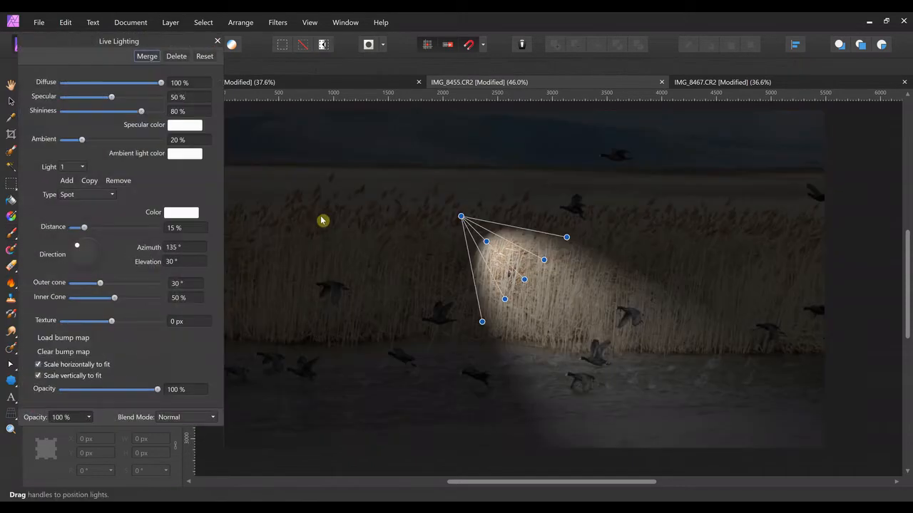
{"action": "left_click_drag", "start_coordinate": [126, 40], "coordinate": [274, 75]}
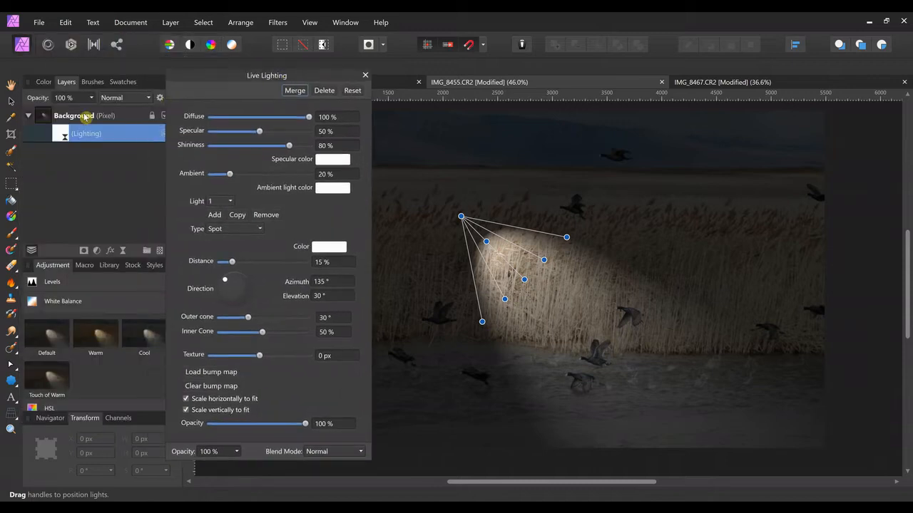
{"action": "left_click_drag", "start_coordinate": [69, 141], "coordinate": [65, 108]}
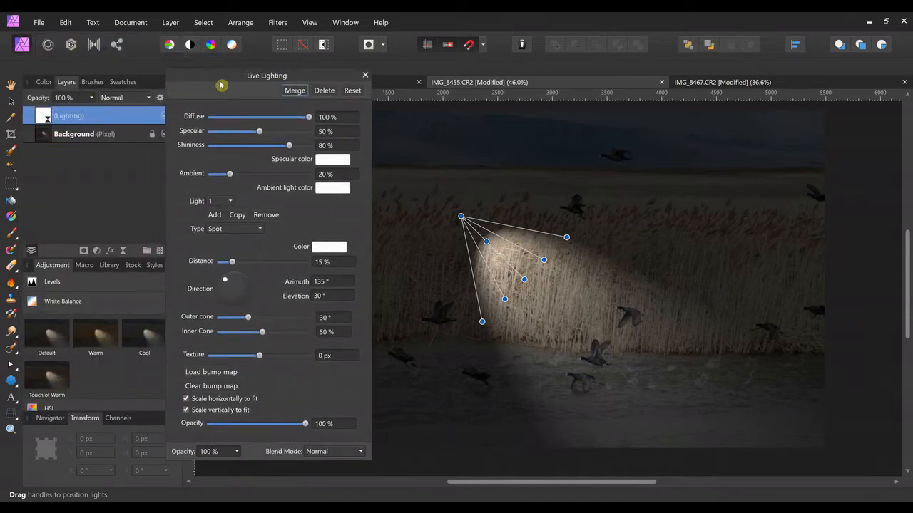
- Set the light's Specular and Shininess both to 0 % in the Live Lighting settings
{"action": "left_click_drag", "start_coordinate": [205, 78], "coordinate": [89, 39]}
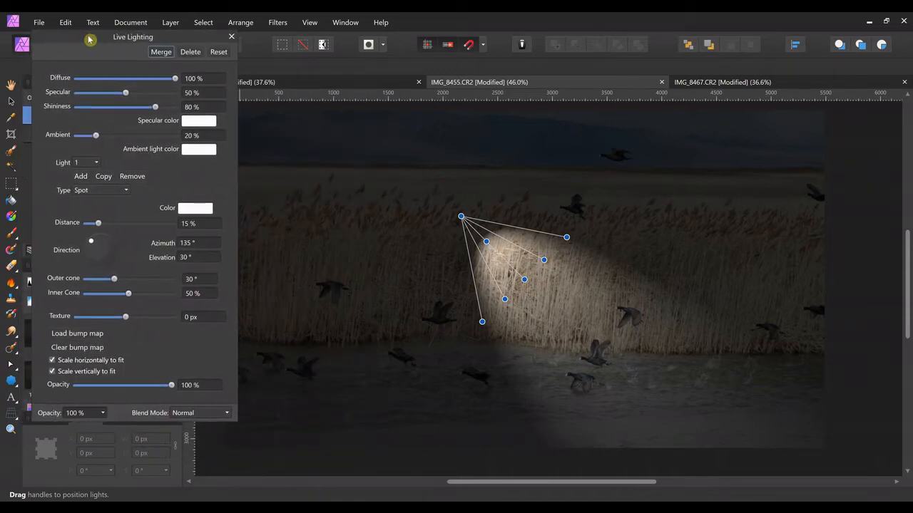
{"action": "left_click_drag", "start_coordinate": [126, 93], "coordinate": [77, 92]}
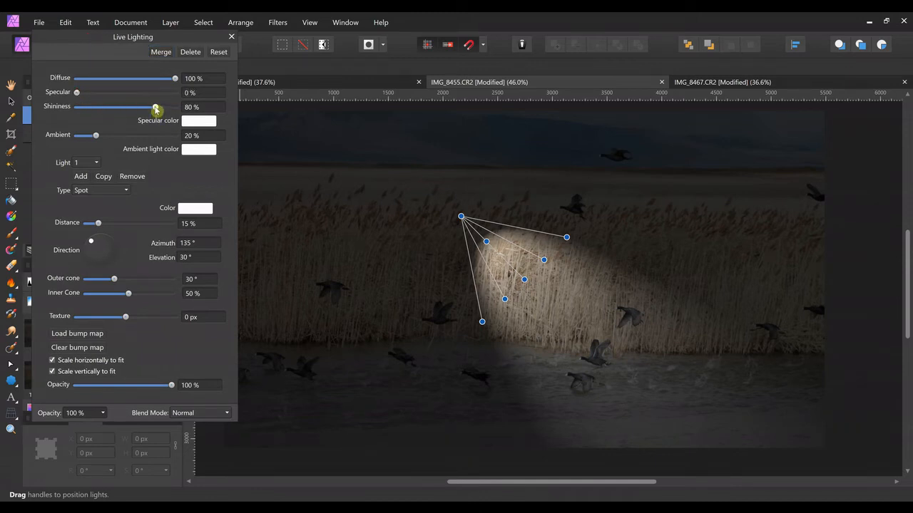
{"action": "left_click_drag", "start_coordinate": [156, 109], "coordinate": [60, 114]}
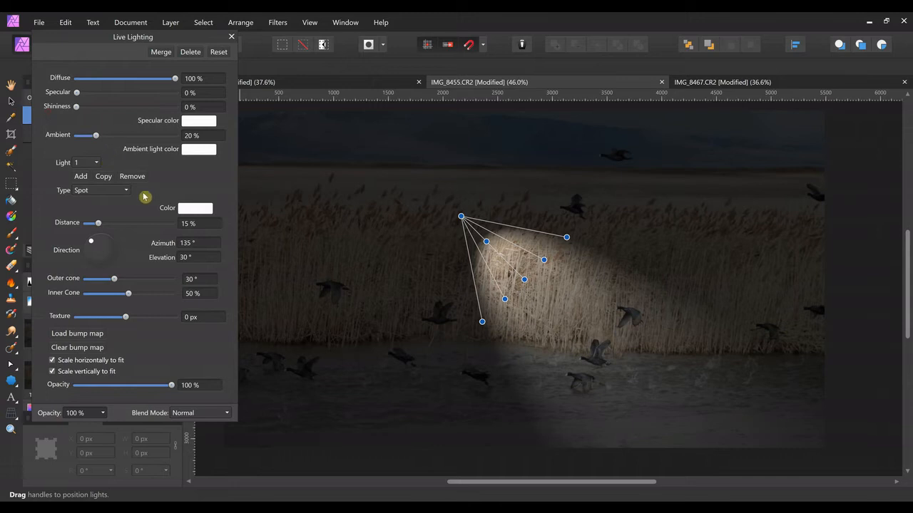
- Change the light to a Point type and place it on the lower reeds near the left-hand birds, with a 10 % distance
{"action": "left_click", "coordinate": [126, 191]}
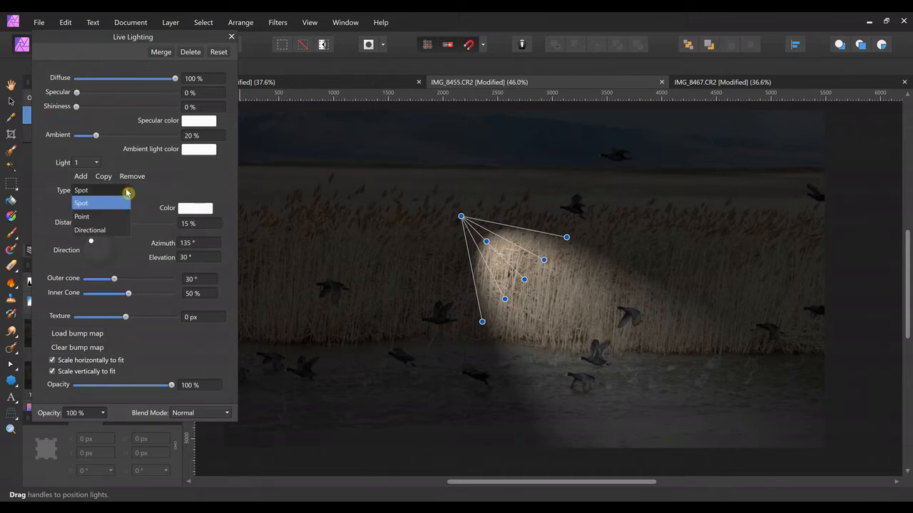
{"action": "left_click", "coordinate": [118, 216]}
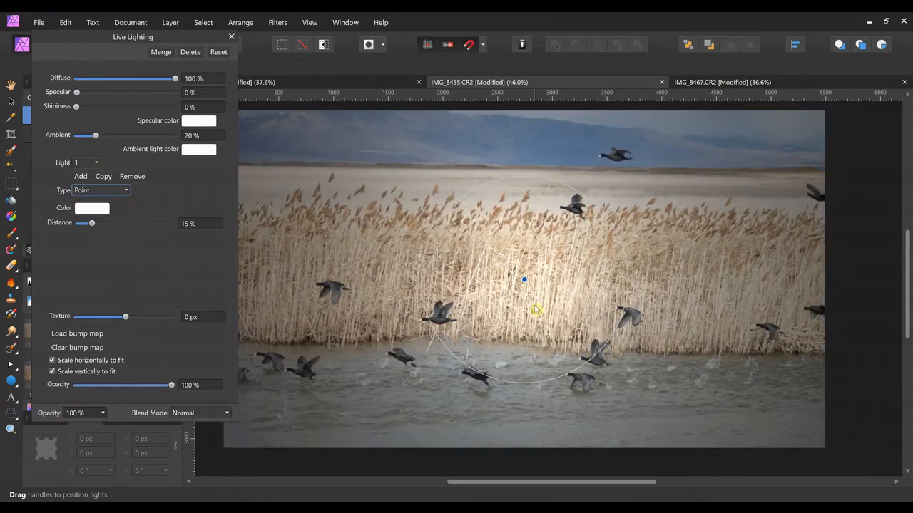
{"action": "left_click_drag", "start_coordinate": [520, 286], "coordinate": [390, 327]}
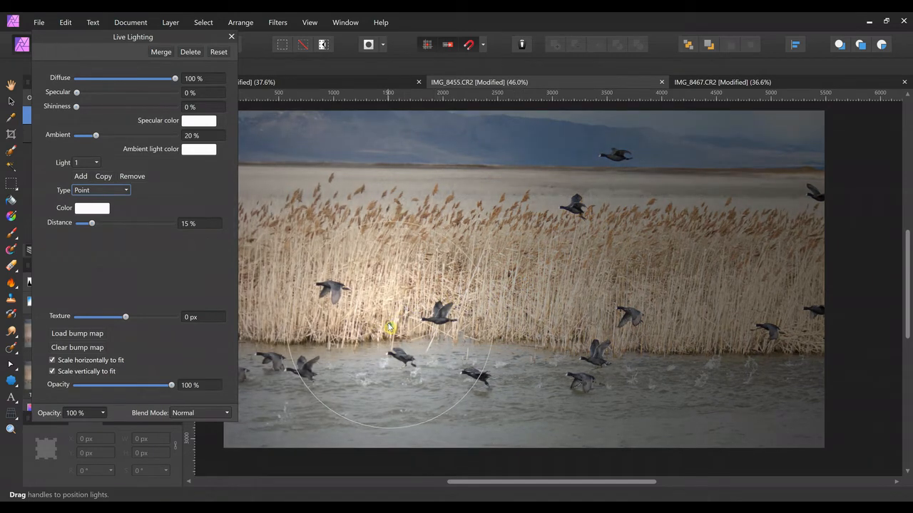
{"action": "left_click_drag", "start_coordinate": [321, 401], "coordinate": [335, 368]}
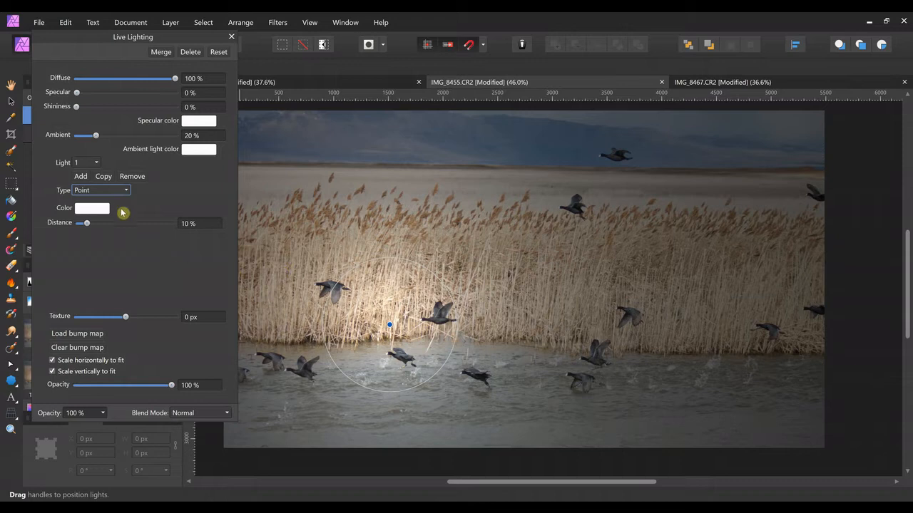
- Copy the point light onto the lower reeds among the right-hand birds and set the copy's distance to 12 %
{"action": "left_click", "coordinate": [105, 176]}
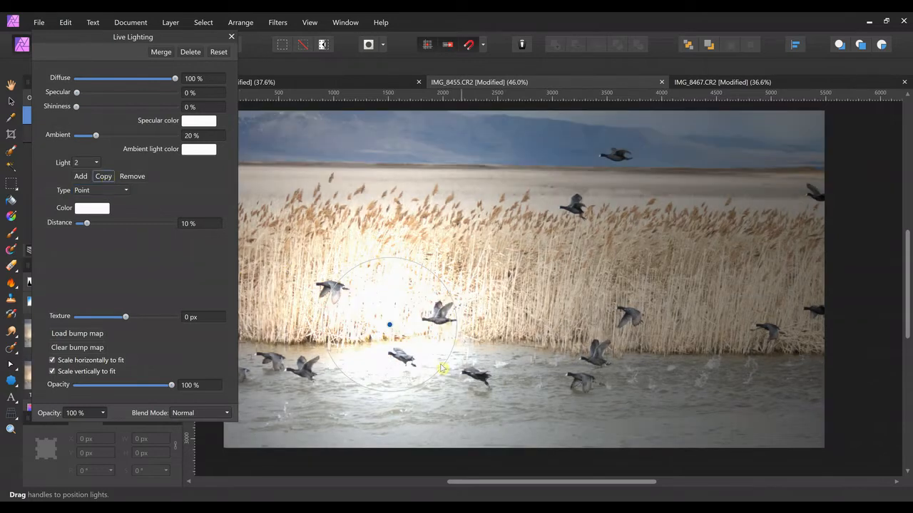
{"action": "left_click_drag", "start_coordinate": [390, 328], "coordinate": [673, 335]}
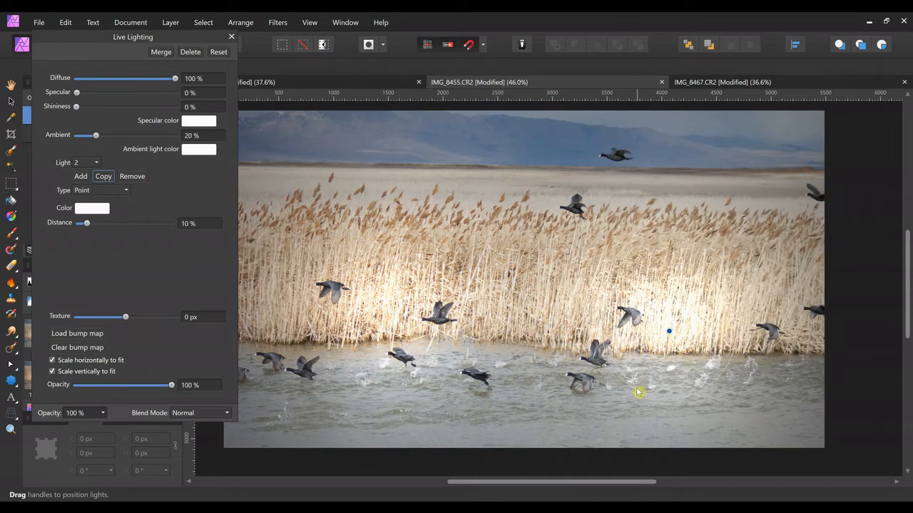
{"action": "left_click_drag", "start_coordinate": [638, 391], "coordinate": [620, 418]}
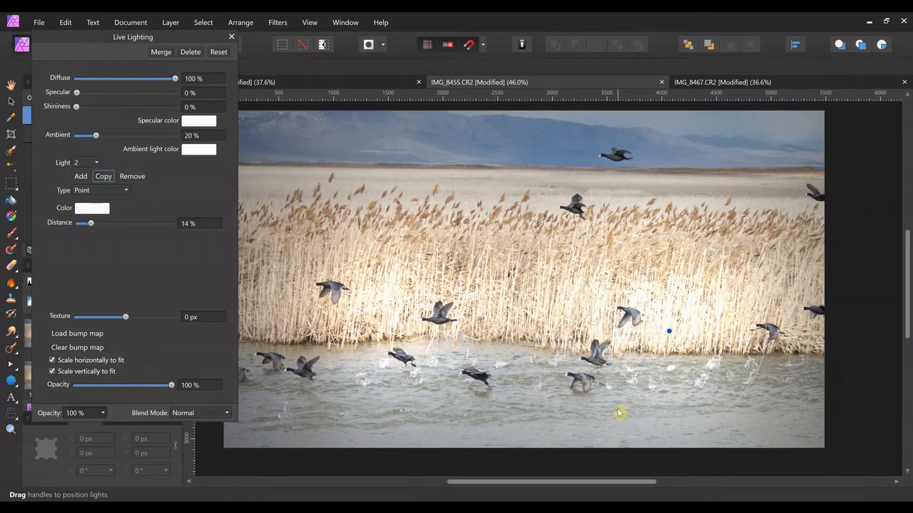
{"action": "left_click_drag", "start_coordinate": [618, 413], "coordinate": [621, 403]}
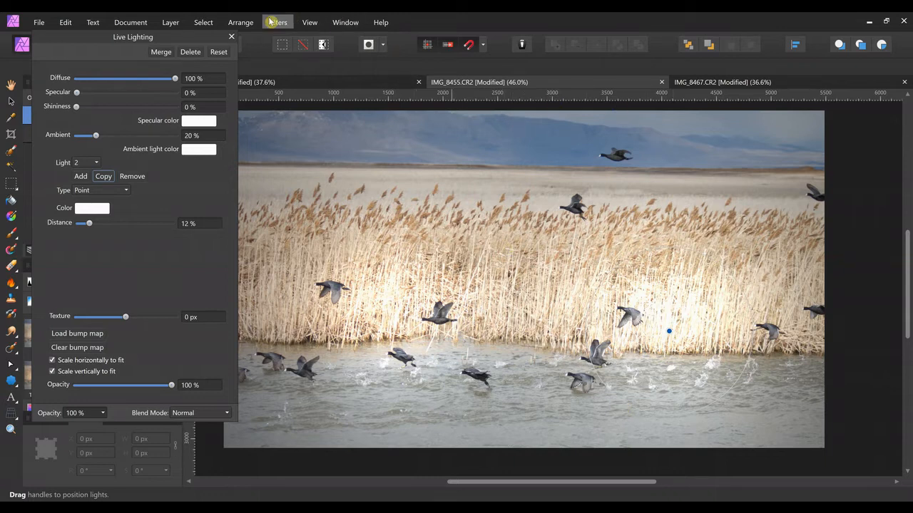
{"action": "left_click", "coordinate": [228, 37]}
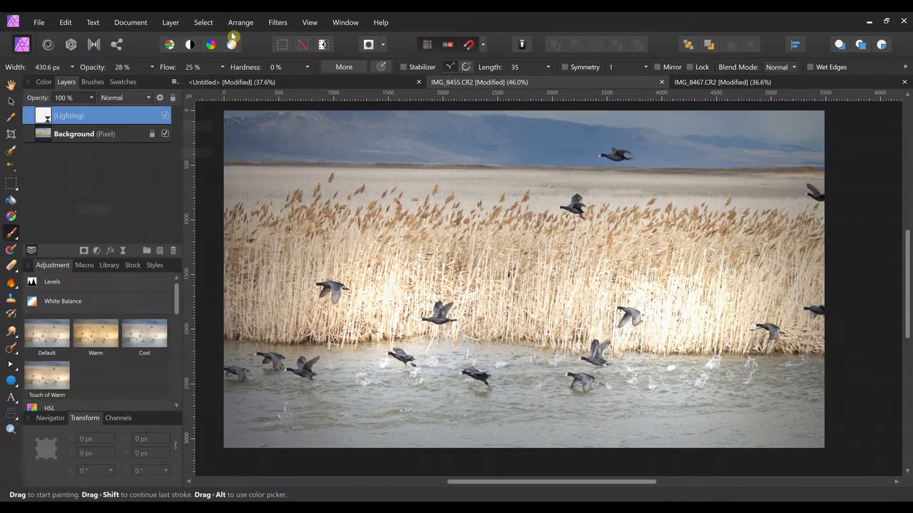
- Compare the photo with and without the Lighting layer, and set that layer to Multiply at 75 % opacity
{"action": "left_click", "coordinate": [166, 116]}
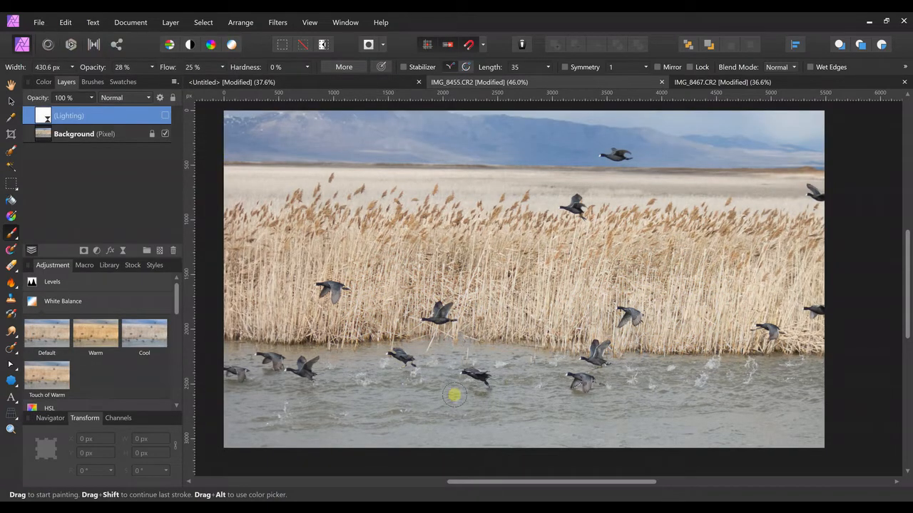
{"action": "left_click", "coordinate": [166, 116]}
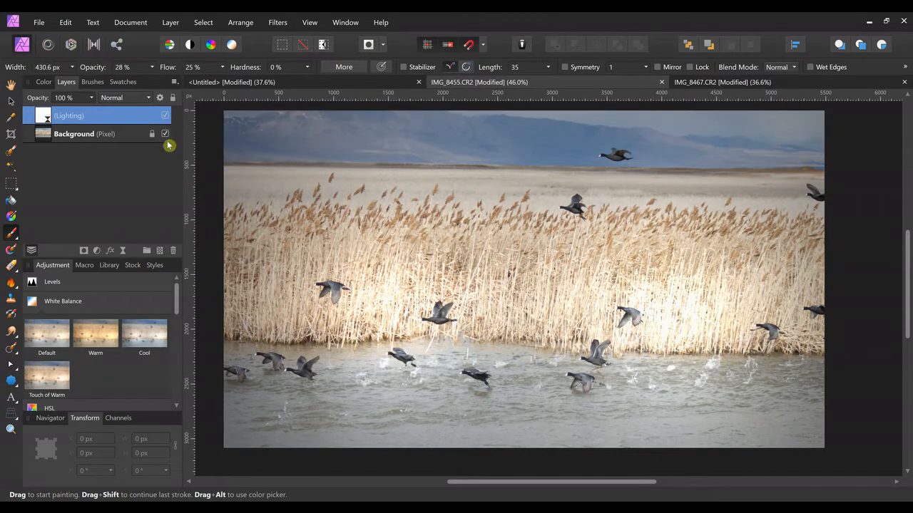
{"action": "left_click", "coordinate": [148, 97]}
{"action": "left_click", "coordinate": [122, 141]}
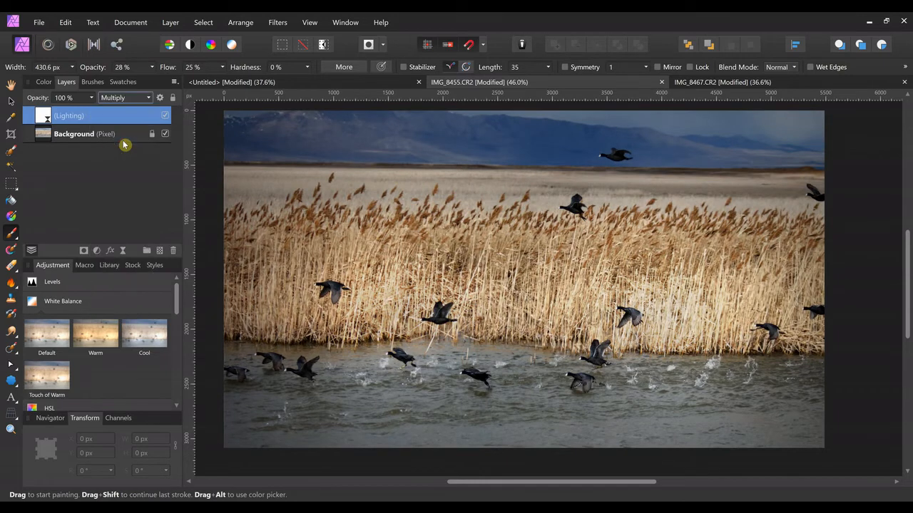
{"action": "left_click", "coordinate": [90, 100]}
{"action": "left_click_drag", "start_coordinate": [93, 111], "coordinate": [10, 115]}
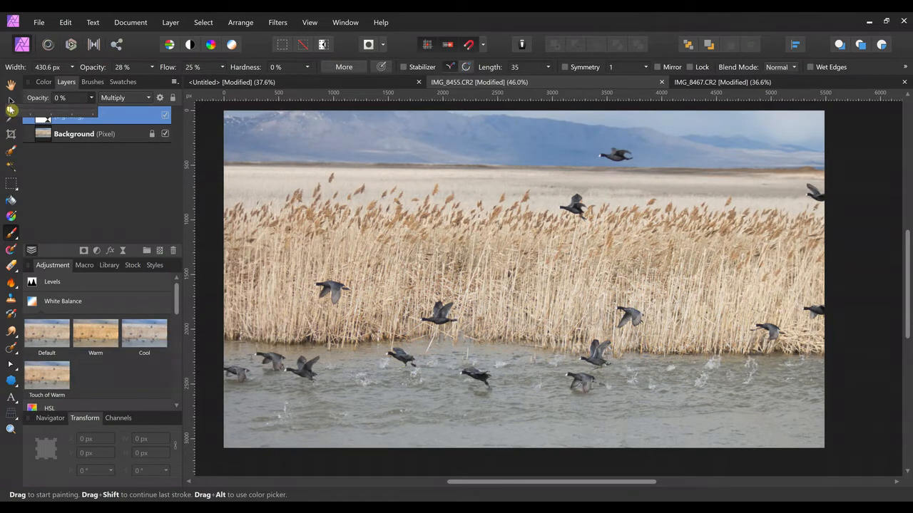
{"action": "left_click_drag", "start_coordinate": [10, 108], "coordinate": [72, 119]}
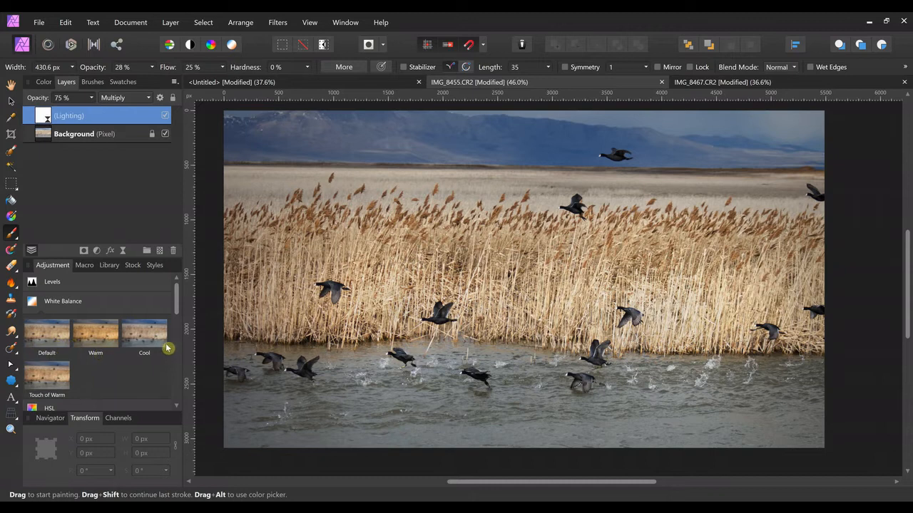
- Add a White Balance adjustment using the Warm preset
{"action": "left_click", "coordinate": [97, 335]}
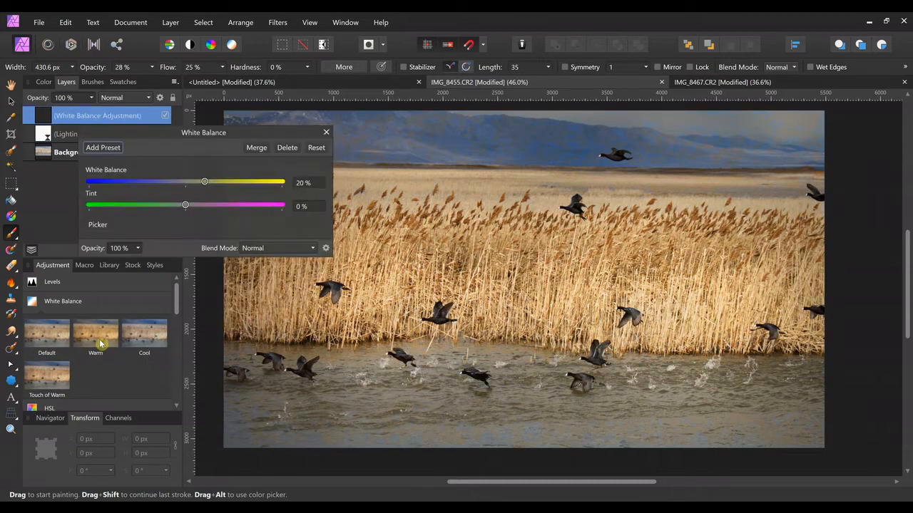
{"action": "left_click", "coordinate": [327, 132]}
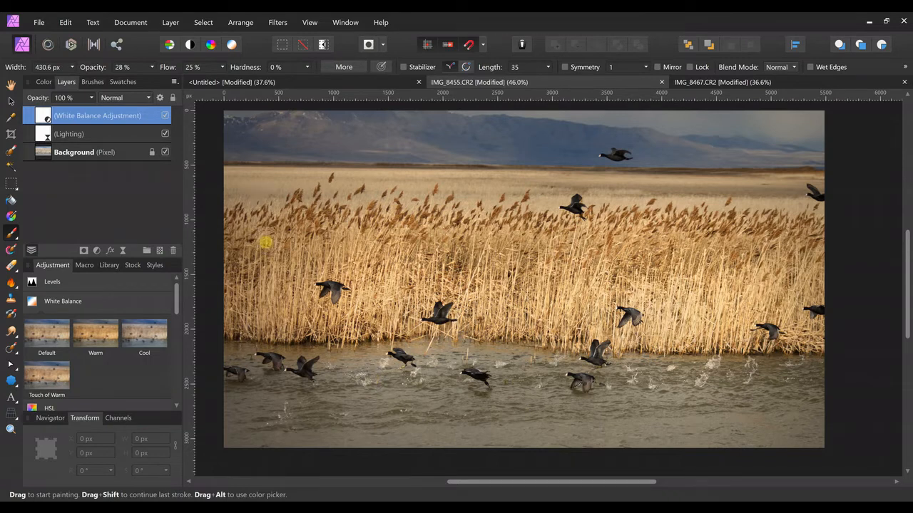
- Add a Selective Color adjustment with the Cyan of the Neutrals set to 22 %, and invert the adjustment's mask
{"action": "left_click", "coordinate": [96, 251]}
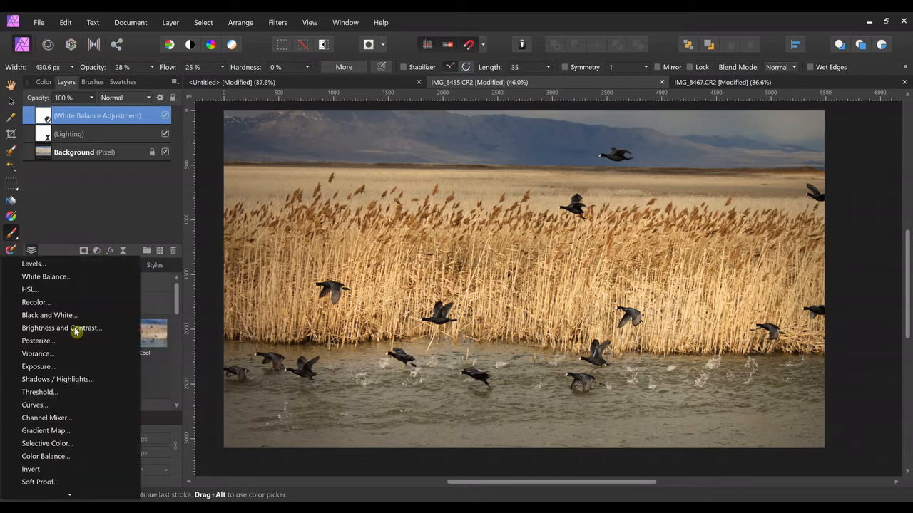
{"action": "left_click", "coordinate": [77, 443]}
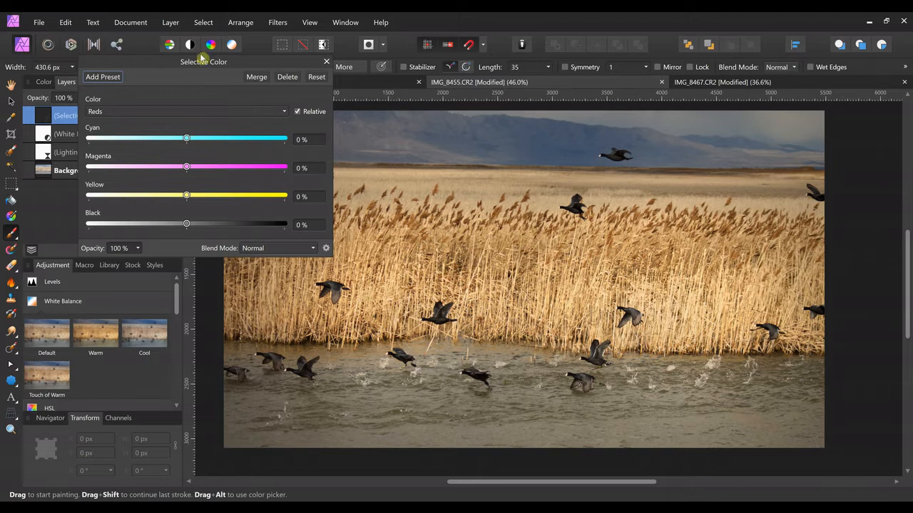
{"action": "left_click_drag", "start_coordinate": [197, 60], "coordinate": [147, 34]}
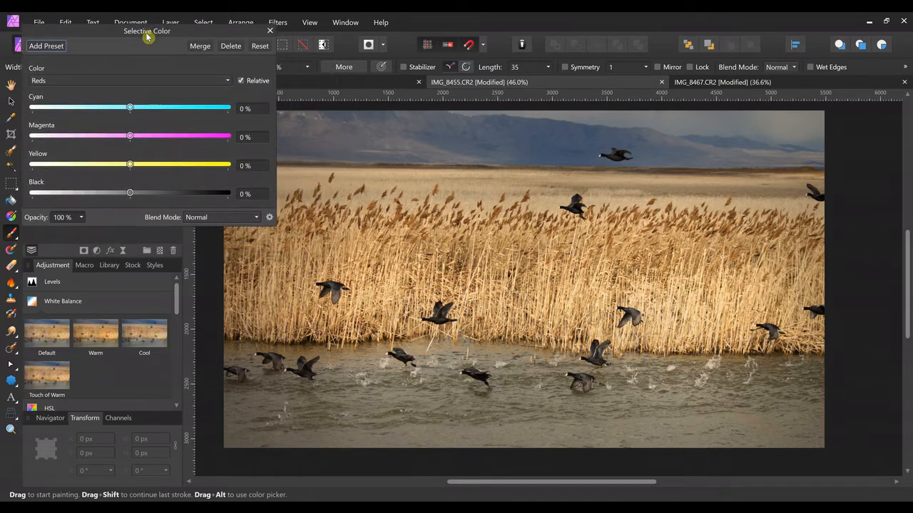
{"action": "left_click", "coordinate": [227, 84]}
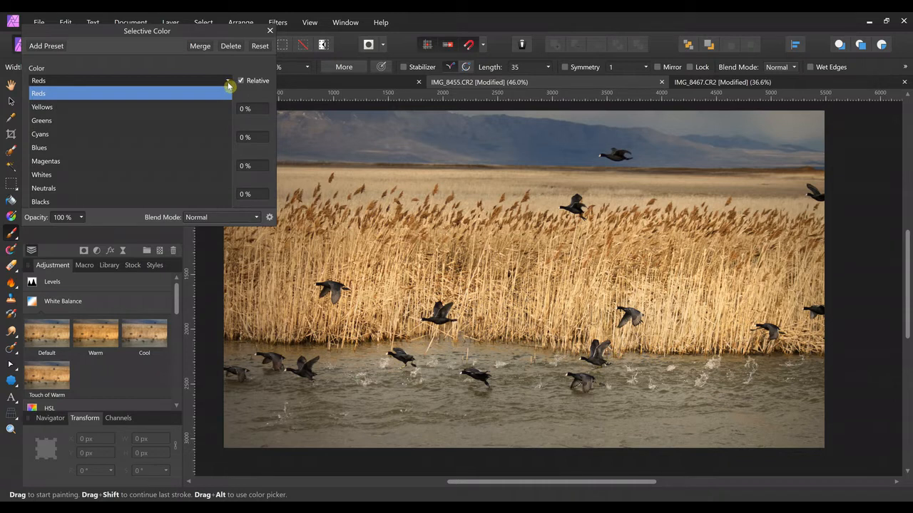
{"action": "left_click", "coordinate": [106, 188]}
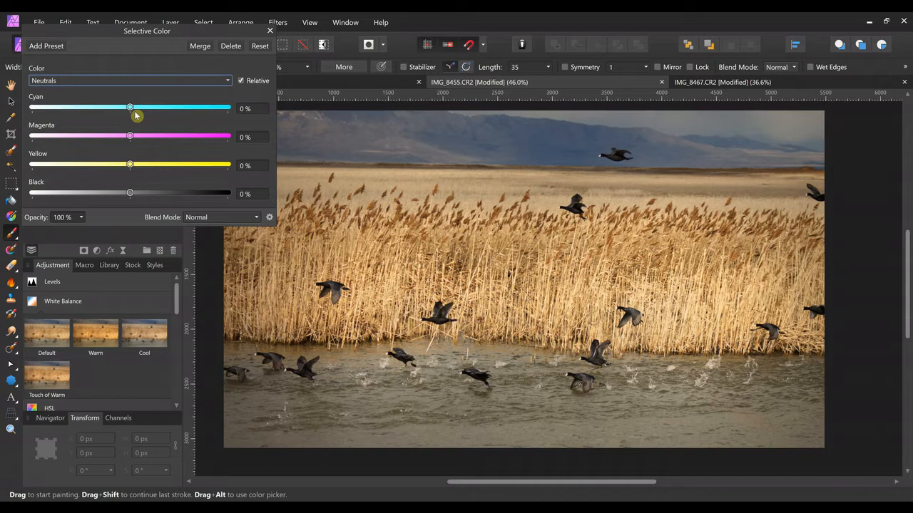
{"action": "left_click_drag", "start_coordinate": [132, 107], "coordinate": [142, 107]}
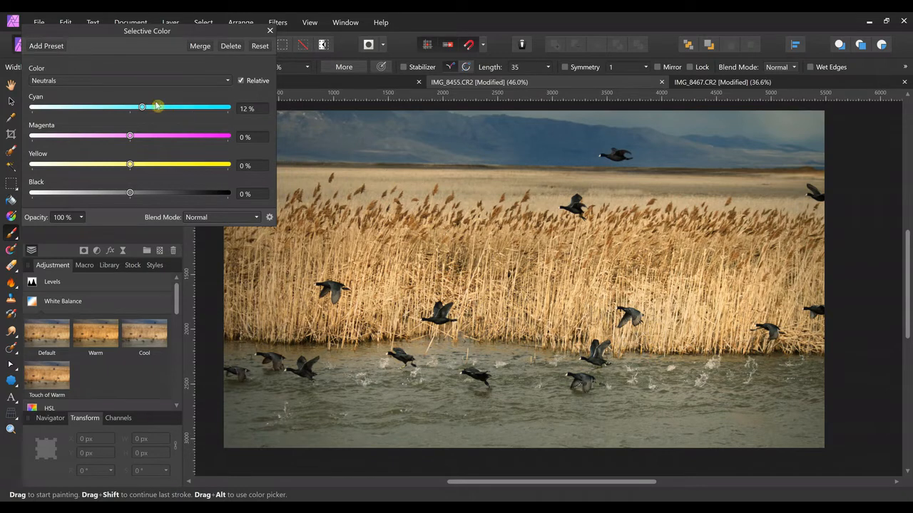
{"action": "mouse_move", "coordinate": [145, 108]}
{"action": "left_mouse_down"}
{"action": "mouse_move", "coordinate": [177, 109]}
{"action": "mouse_move", "coordinate": [152, 108]}
{"action": "left_mouse_up"}
{"action": "left_click_drag", "start_coordinate": [153, 109], "coordinate": [151, 108]}
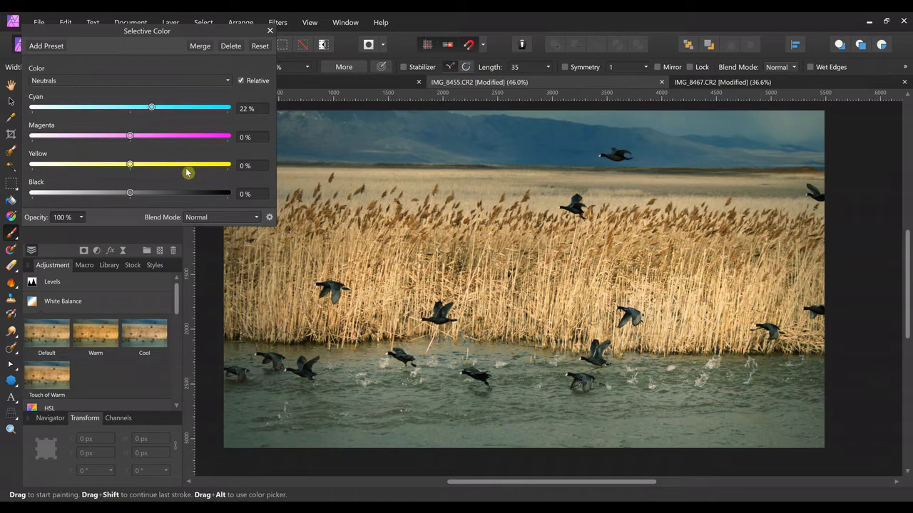
{"action": "left_click", "coordinate": [269, 33]}
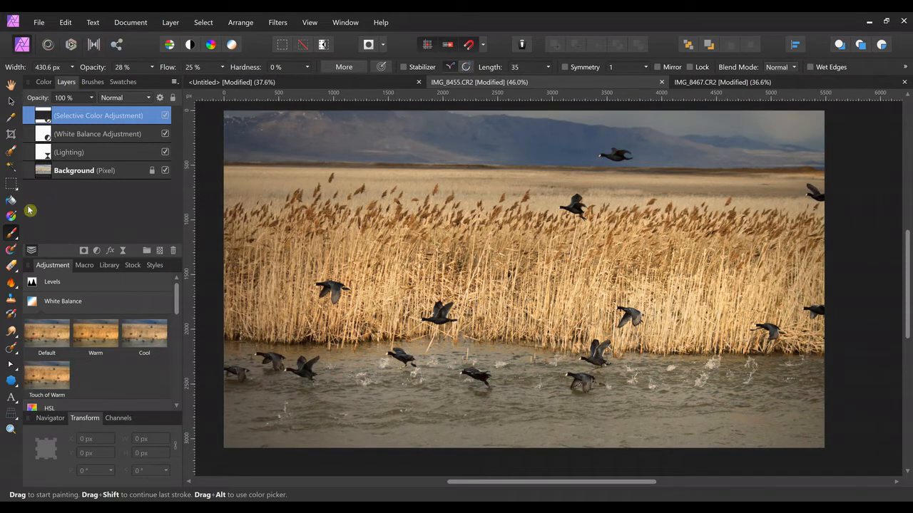
- Paint white at 100 % brush opacity on the Selective Color mask over the lower and right-hand water
{"action": "left_click", "coordinate": [46, 86]}
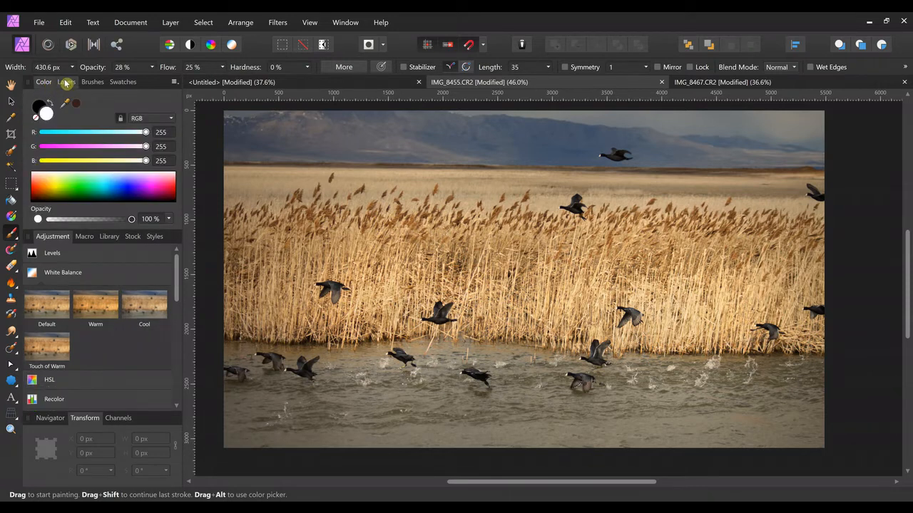
{"action": "left_click", "coordinate": [66, 82]}
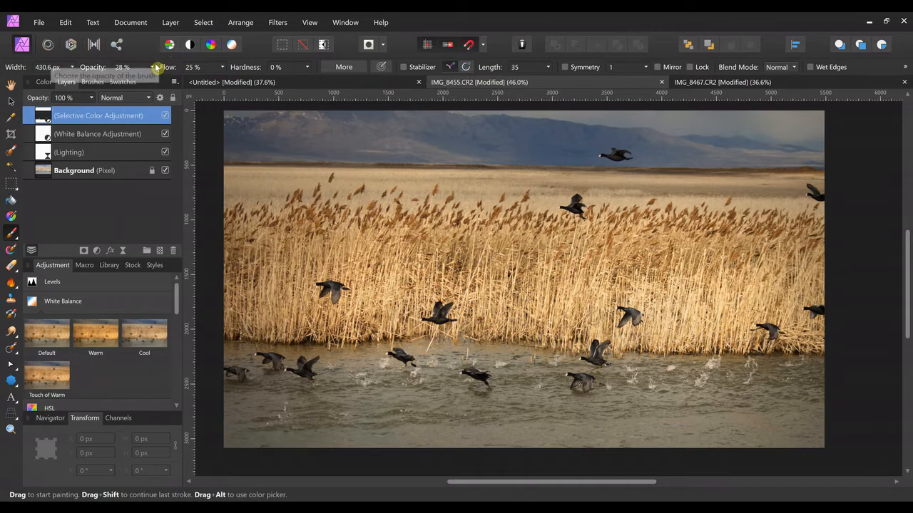
{"action": "mouse_move", "coordinate": [156, 67]}
{"action": "left_mouse_down"}
{"action": "mouse_move", "coordinate": [155, 85]}
{"action": "mouse_move", "coordinate": [221, 102]}
{"action": "left_mouse_up"}
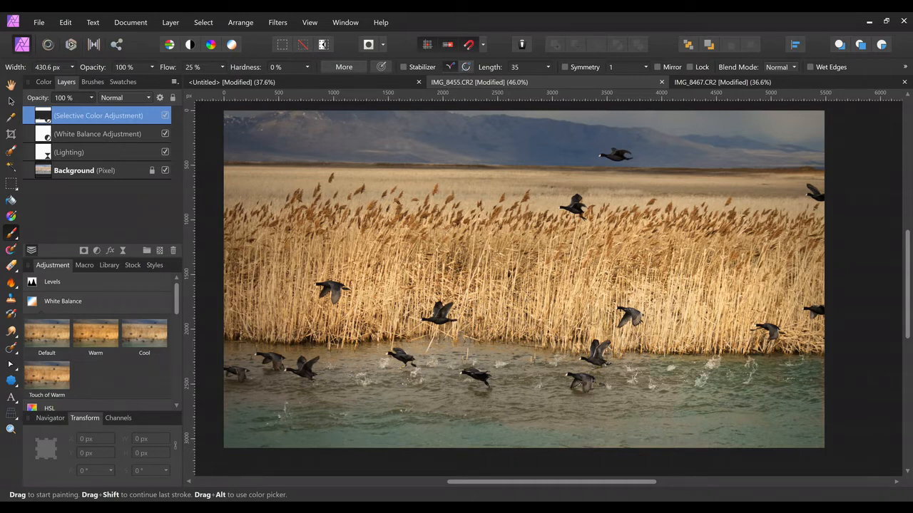
{"action": "scroll", "coordinate": [328, 442], "scroll_direction": "up", "scroll_amount": 5}
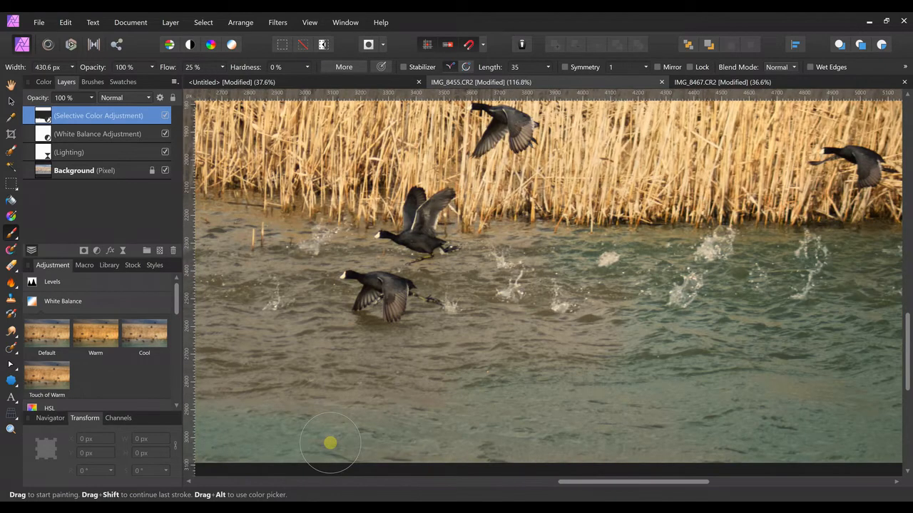
{"action": "scroll", "coordinate": [330, 442], "scroll_direction": "right", "scroll_amount": 1}
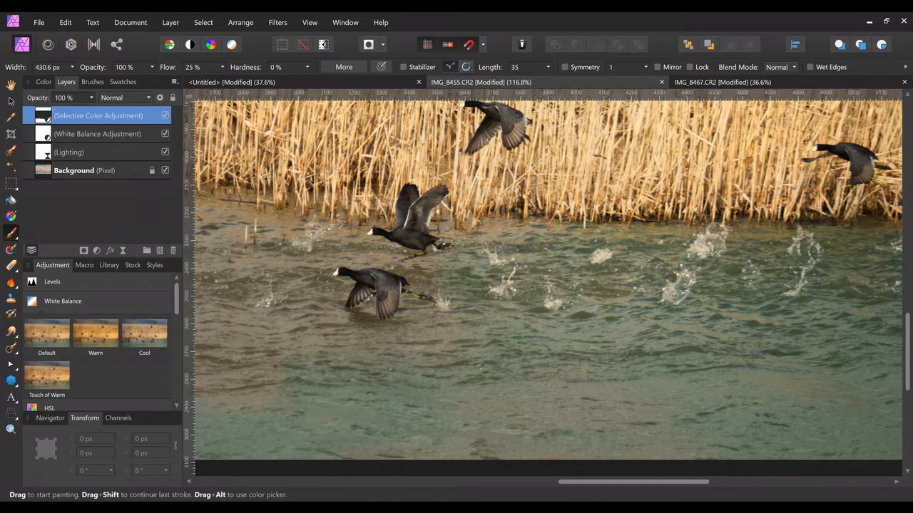
- Reduce the brush width to 264.5 px and paint the Selective Color mask over the water around the middle birds
{"action": "key", "text": "bracketleft"}
{"action": "key", "text": "bracketleft"}
{"action": "key", "text": "bracketleft"}
{"action": "scroll", "coordinate": [330, 444], "scroll_direction": "left", "scroll_amount": 5}
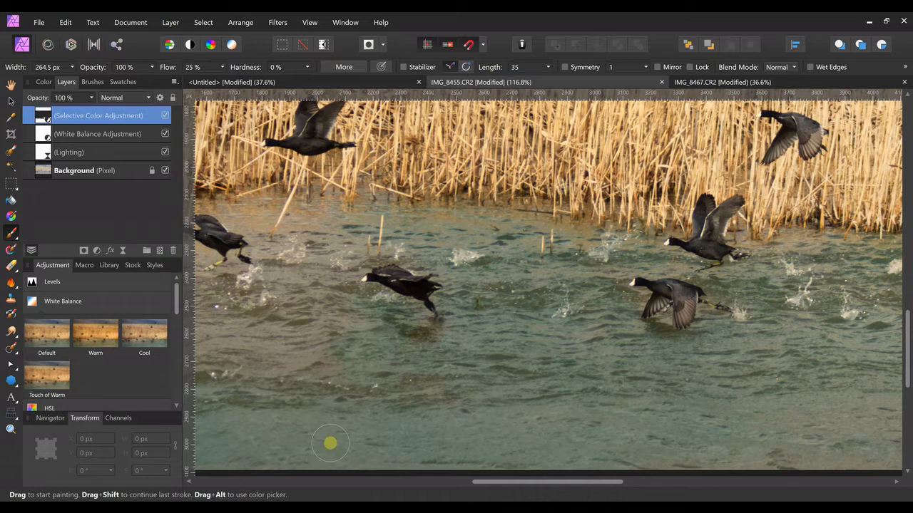
{"action": "key", "text": "ctrl+minus"}
{"action": "scroll", "coordinate": [330, 443], "scroll_direction": "left", "scroll_amount": 5}
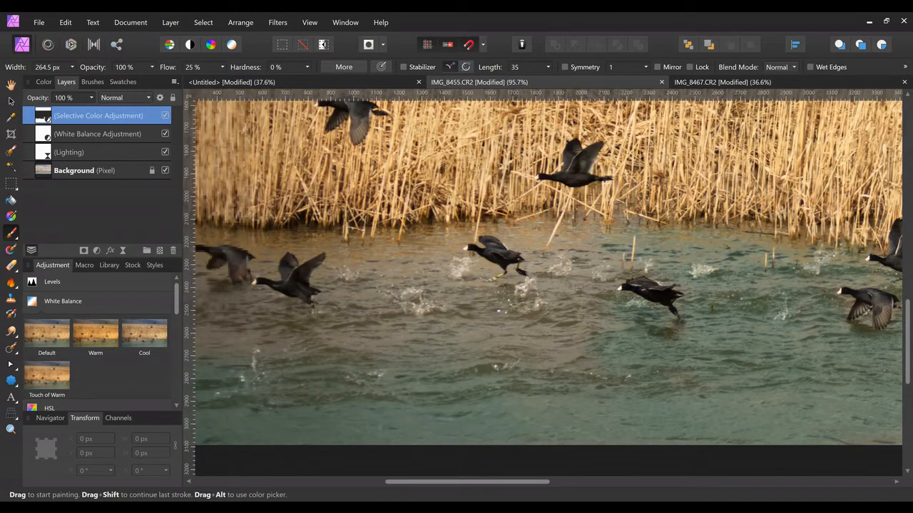
- Paint the Selective Color mask over the remaining left-hand water, around the birds and up to the reed line
{"action": "scroll", "coordinate": [330, 442], "scroll_direction": "left", "scroll_amount": 1}
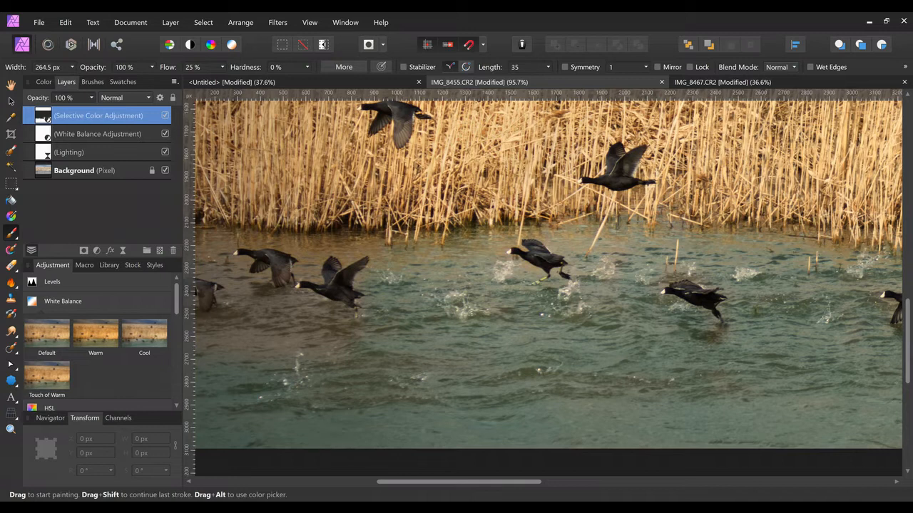
{"action": "scroll", "coordinate": [330, 443], "scroll_direction": "left", "scroll_amount": 6}
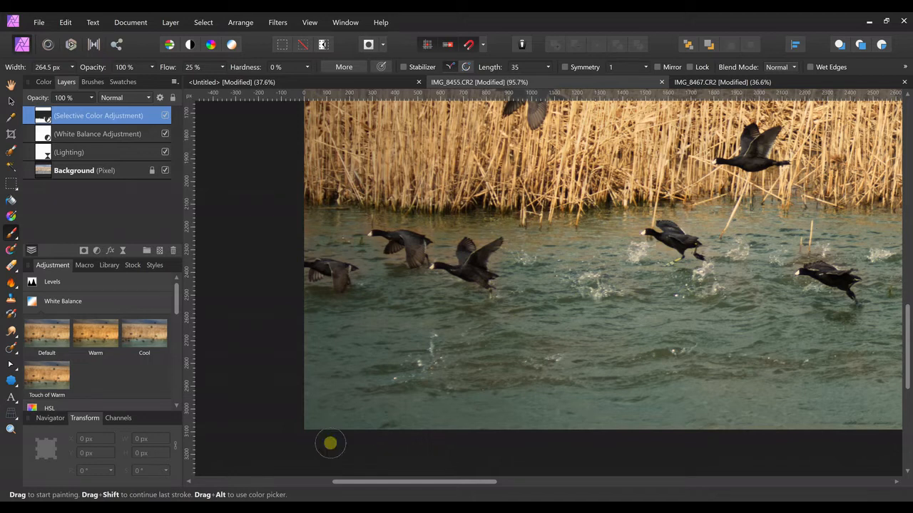
{"action": "scroll", "coordinate": [330, 443], "scroll_direction": "right", "scroll_amount": 1}
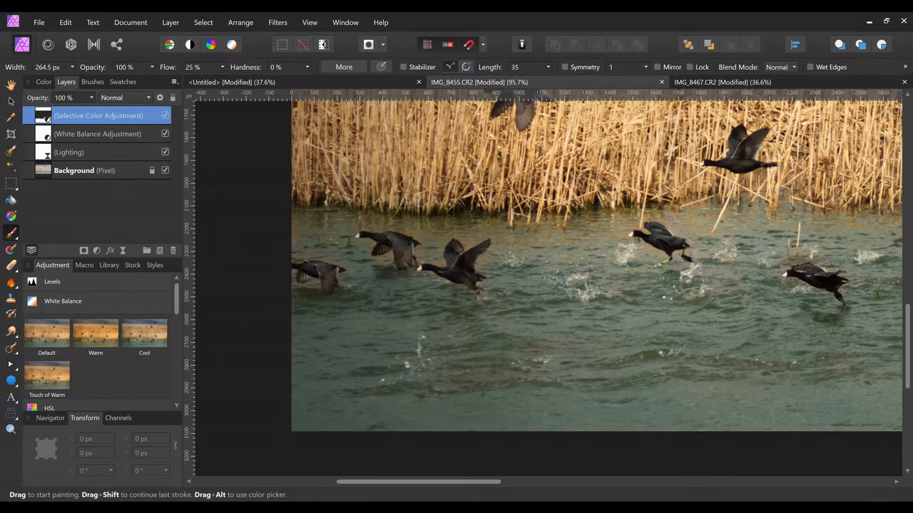
{"action": "scroll", "coordinate": [330, 444], "scroll_direction": "down", "scroll_amount": 2}
{"action": "scroll", "coordinate": [330, 443], "scroll_direction": "down", "scroll_amount": 4}
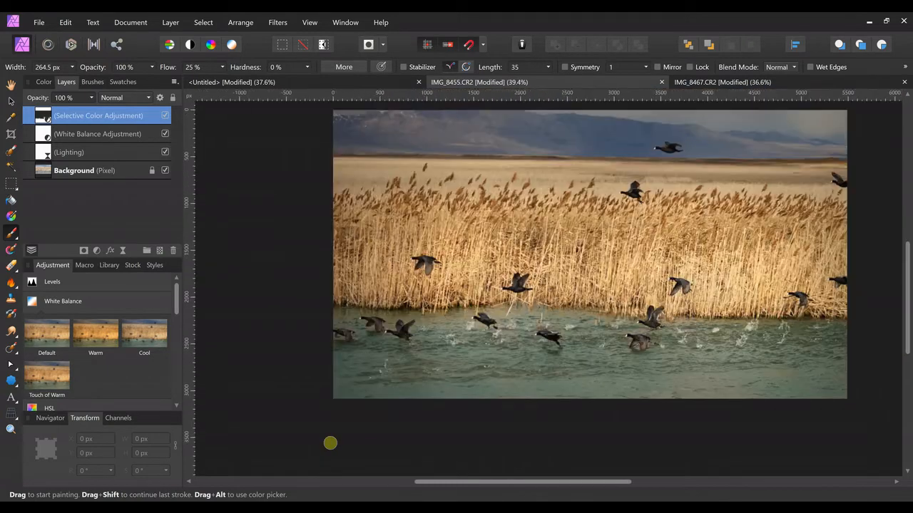
- Paint the Selective Color mask over the sky above the mountains
{"action": "scroll", "coordinate": [330, 443], "scroll_direction": "up", "scroll_amount": 1}
{"action": "scroll", "coordinate": [330, 443], "scroll_direction": "down", "scroll_amount": 1}
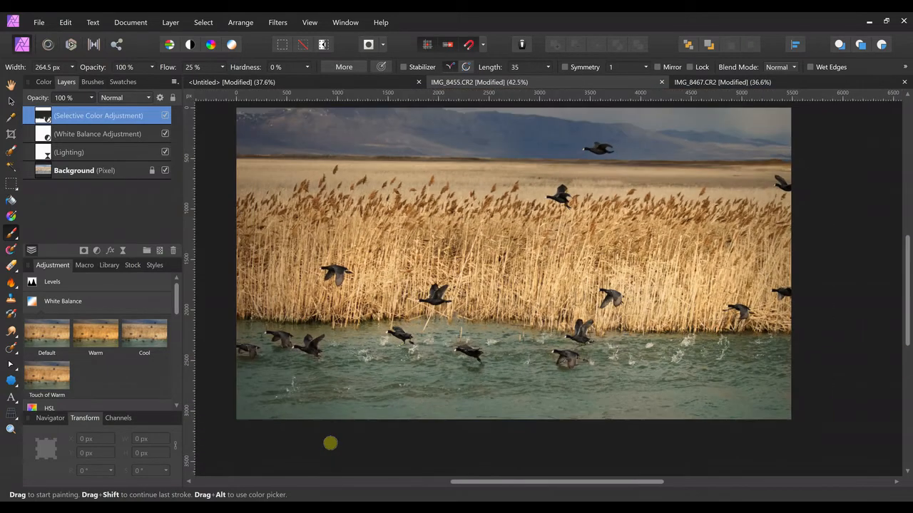
{"action": "scroll", "coordinate": [330, 443], "scroll_direction": "up", "scroll_amount": 1}
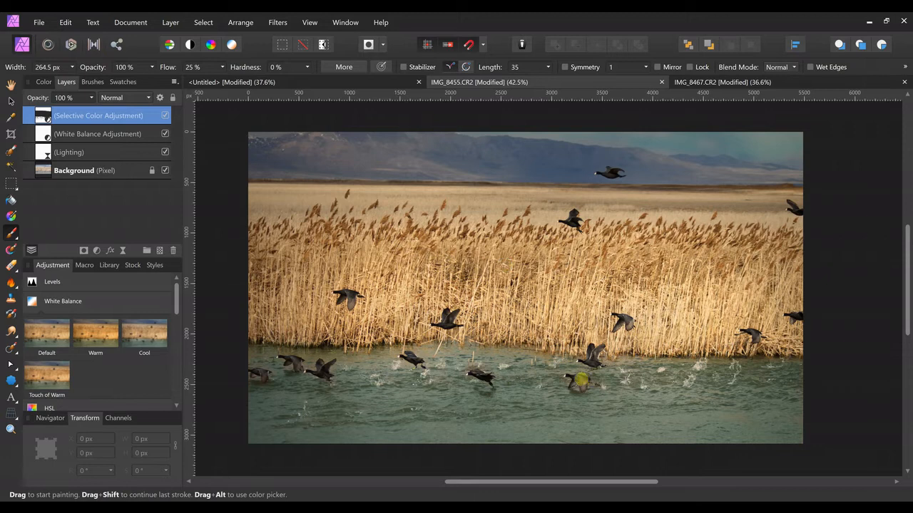
- Add a new pixel layer above the Selective Color adjustment, keeping white as the brush color
{"action": "left_click", "coordinate": [161, 251]}
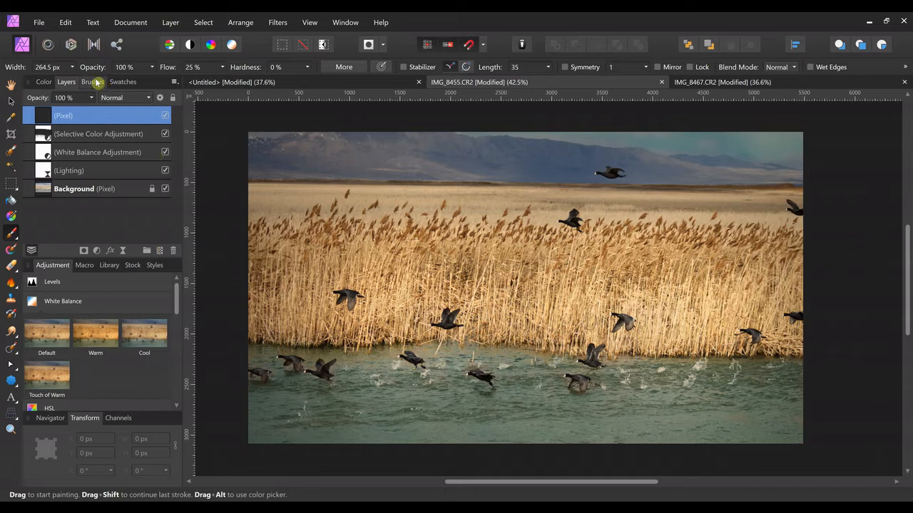
{"action": "left_click", "coordinate": [44, 82]}
{"action": "left_click", "coordinate": [64, 82]}
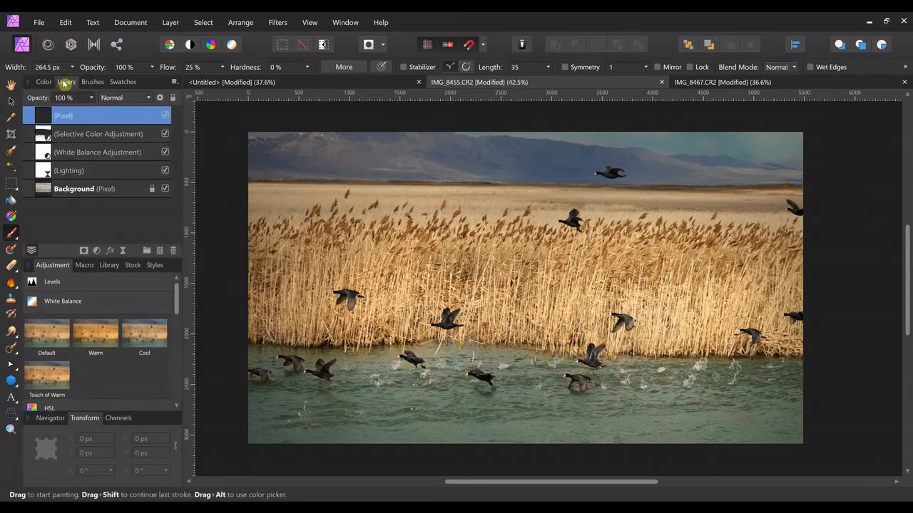
- Paint white with a 138.1 px brush over the two right-hand birds on the water and the bird above them
{"action": "scroll", "coordinate": [417, 321], "scroll_direction": "up", "scroll_amount": 3}
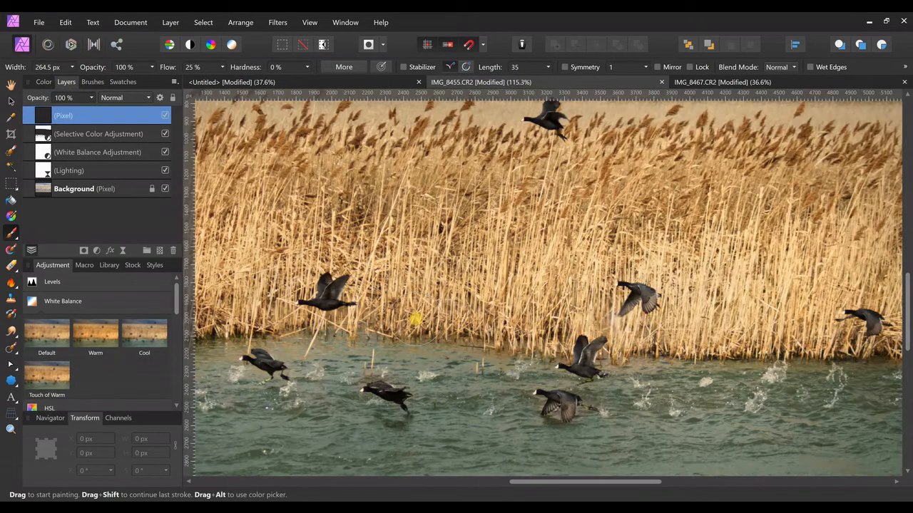
{"action": "scroll", "coordinate": [547, 281], "scroll_direction": "up", "scroll_amount": 3}
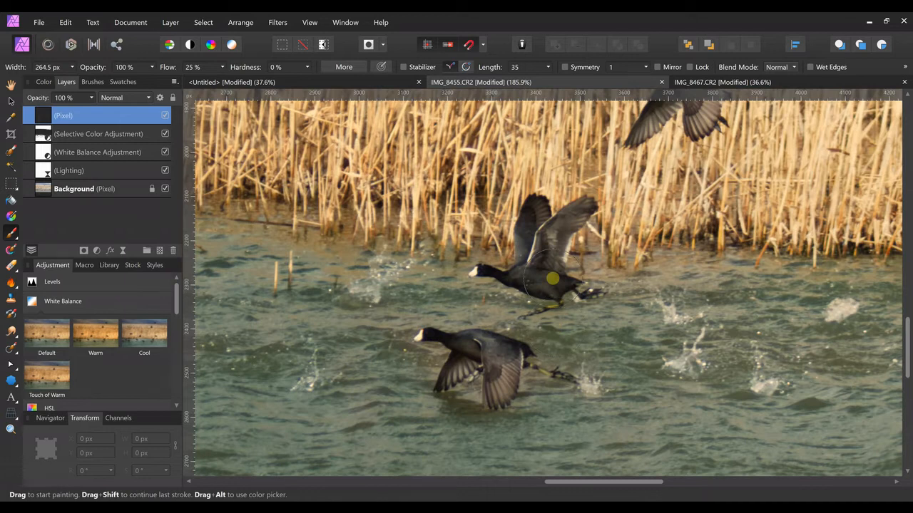
{"action": "key", "text": "bracketleft"}
{"action": "key", "text": "bracketleft"}
{"action": "key", "text": "bracketleft"}
{"action": "mouse_move", "coordinate": [531, 277]}
{"action": "left_mouse_down"}
{"action": "mouse_move", "coordinate": [529, 241]}
{"action": "mouse_move", "coordinate": [554, 244]}
{"action": "mouse_move", "coordinate": [551, 276]}
{"action": "left_mouse_up"}
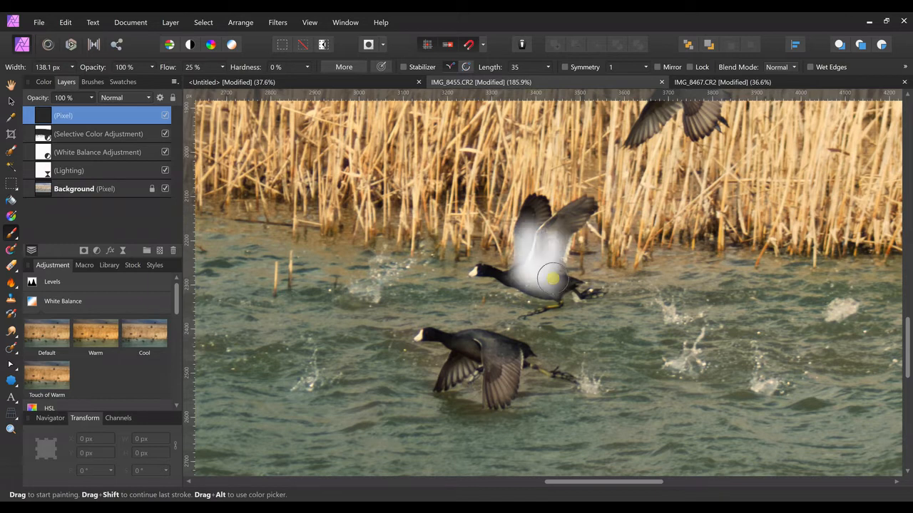
{"action": "mouse_move", "coordinate": [458, 342]}
{"action": "left_mouse_down"}
{"action": "mouse_move", "coordinate": [493, 350]}
{"action": "mouse_move", "coordinate": [503, 385]}
{"action": "mouse_move", "coordinate": [467, 349]}
{"action": "left_mouse_up"}
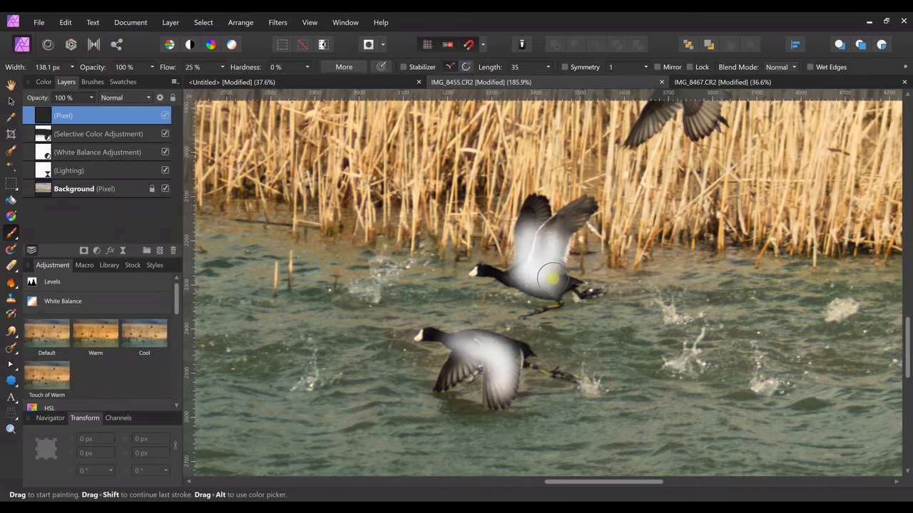
{"action": "left_click_drag", "start_coordinate": [671, 274], "coordinate": [583, 419]}
{"action": "mouse_move", "coordinate": [588, 225]}
{"action": "left_mouse_down"}
{"action": "mouse_move", "coordinate": [570, 252]}
{"action": "mouse_move", "coordinate": [609, 239]}
{"action": "left_mouse_up"}
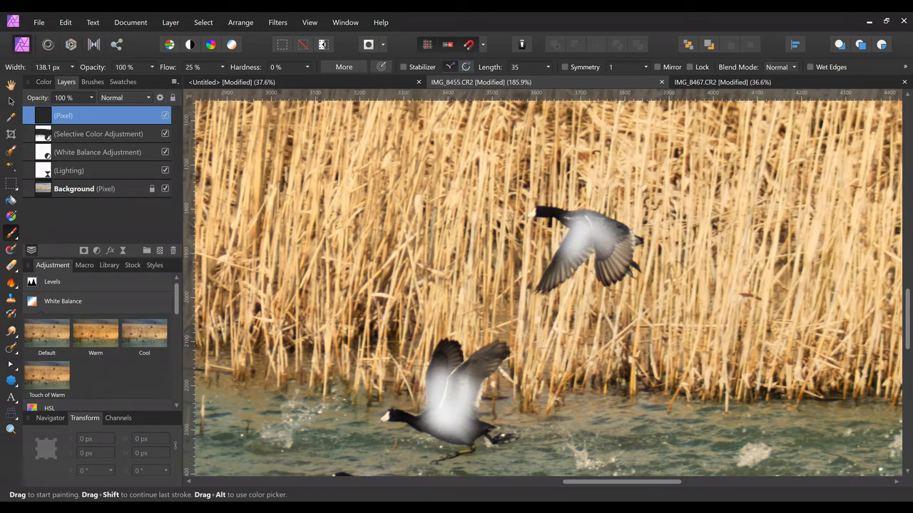
- Paint white over the bodies of the two middle birds on the water and the one flying before the reeds
{"action": "left_click_drag", "start_coordinate": [552, 277], "coordinate": [815, 191]}
{"action": "left_click_drag", "start_coordinate": [552, 277], "coordinate": [720, 234]}
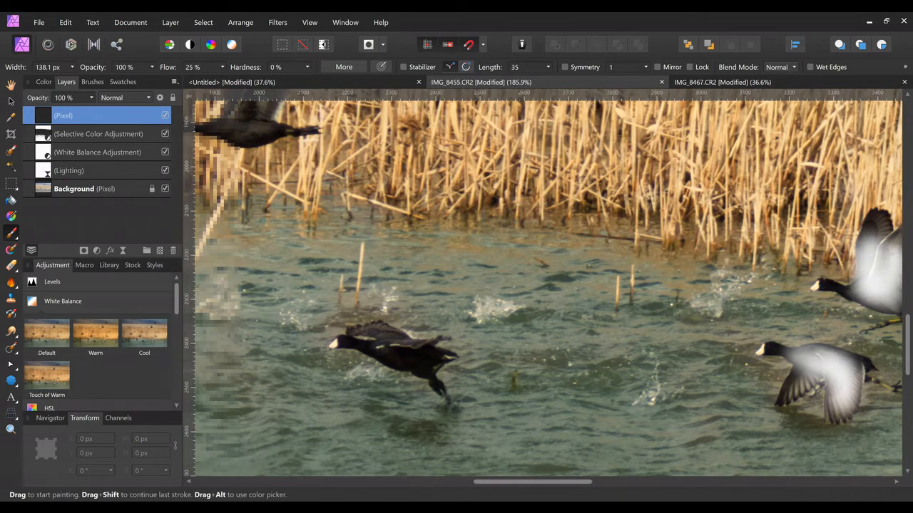
{"action": "mouse_move", "coordinate": [363, 341]}
{"action": "left_mouse_down"}
{"action": "mouse_move", "coordinate": [439, 353]}
{"action": "mouse_move", "coordinate": [377, 335]}
{"action": "left_mouse_up"}
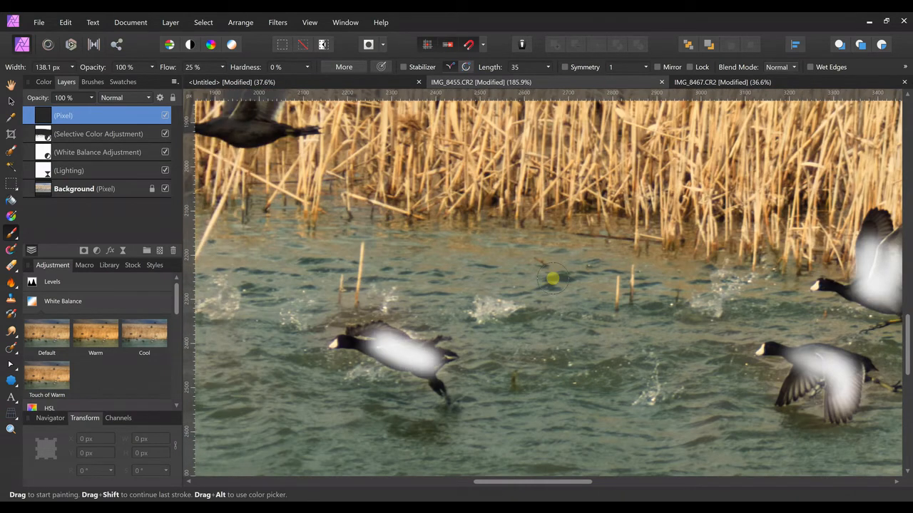
{"action": "left_click_drag", "start_coordinate": [428, 246], "coordinate": [555, 322]}
{"action": "left_click_drag", "start_coordinate": [338, 203], "coordinate": [384, 208]}
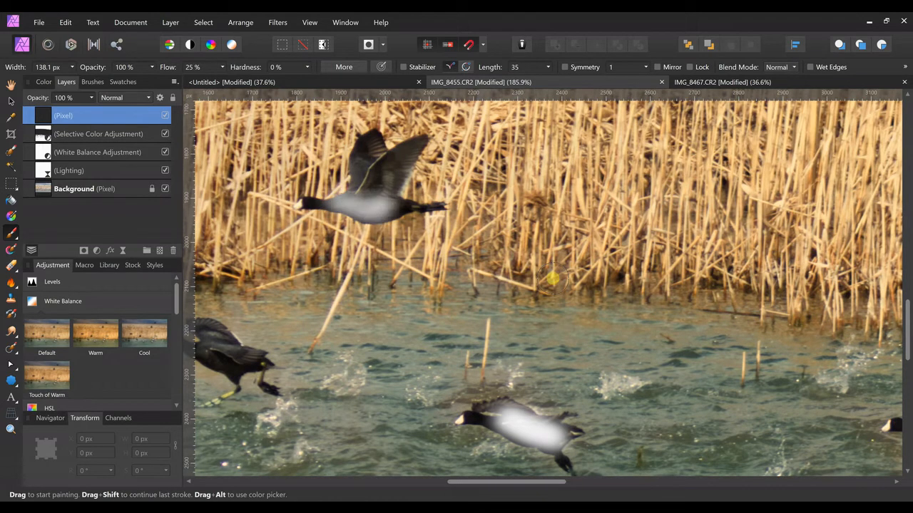
{"action": "mouse_move", "coordinate": [369, 163]}
{"action": "left_mouse_down"}
{"action": "mouse_move", "coordinate": [371, 187]}
{"action": "mouse_move", "coordinate": [384, 184]}
{"action": "left_mouse_up"}
{"action": "left_click_drag", "start_coordinate": [378, 285], "coordinate": [602, 283]}
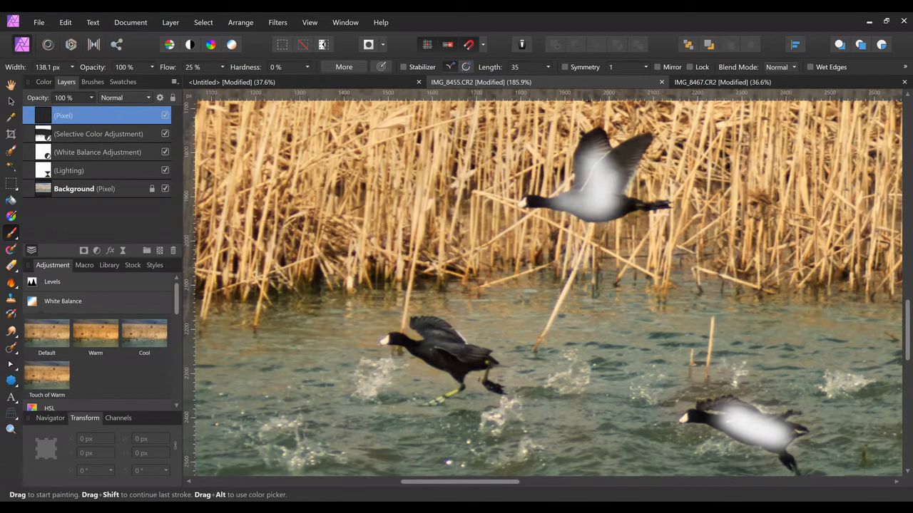
{"action": "mouse_move", "coordinate": [433, 349]}
{"action": "left_mouse_down"}
{"action": "mouse_move", "coordinate": [443, 343]}
{"action": "mouse_move", "coordinate": [447, 352]}
{"action": "left_mouse_up"}
- Paint white over the left-hand bird flying before the reeds and the winged bird on the water below it
{"action": "scroll", "coordinate": [552, 278], "scroll_direction": "down", "scroll_amount": 5}
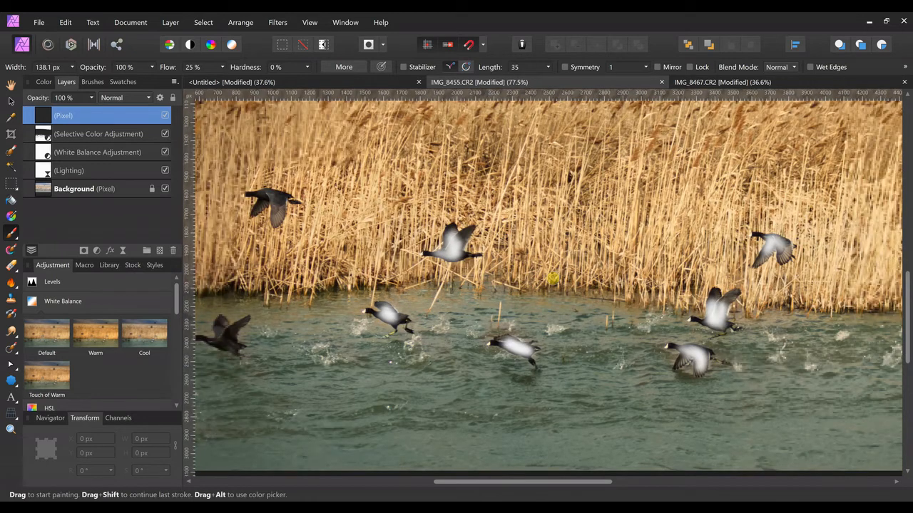
{"action": "left_click_drag", "start_coordinate": [258, 200], "coordinate": [285, 197]}
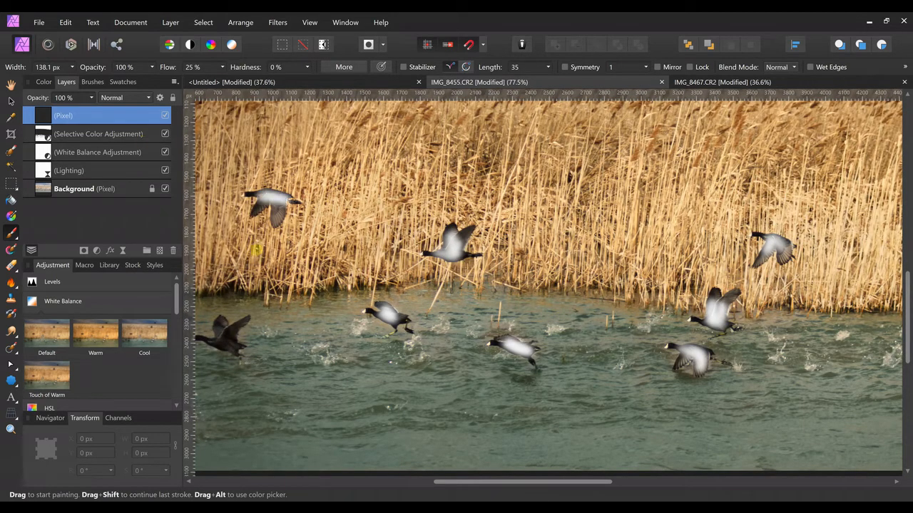
{"action": "mouse_move", "coordinate": [225, 341]}
{"action": "left_mouse_down"}
{"action": "mouse_move", "coordinate": [229, 334]}
{"action": "mouse_move", "coordinate": [234, 347]}
{"action": "left_mouse_up"}
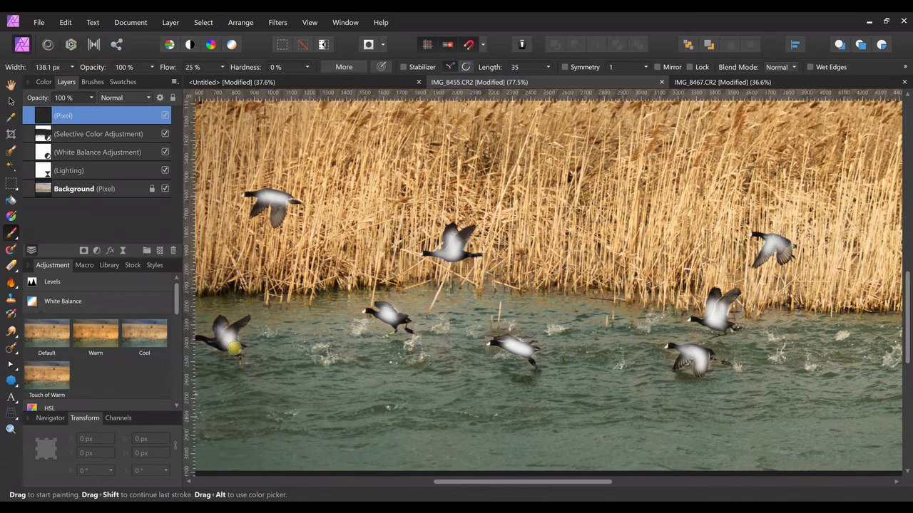
- Set the painted pixel layer to the Overlay blend mode at 69 % opacity
{"action": "scroll", "coordinate": [234, 348], "scroll_direction": "down", "scroll_amount": 3}
{"action": "scroll", "coordinate": [234, 348], "scroll_direction": "down", "scroll_amount": 1}
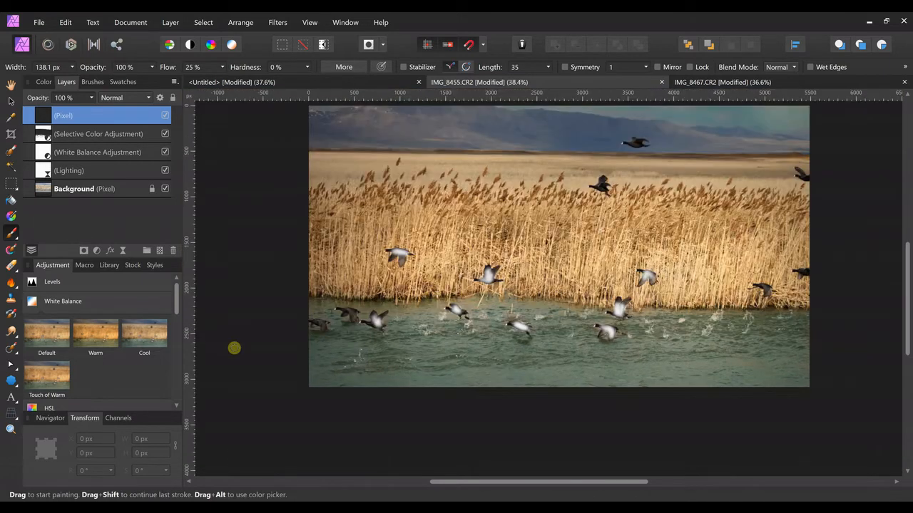
{"action": "scroll", "coordinate": [234, 348], "scroll_direction": "up", "scroll_amount": 1}
{"action": "scroll", "coordinate": [233, 348], "scroll_direction": "up", "scroll_amount": 2}
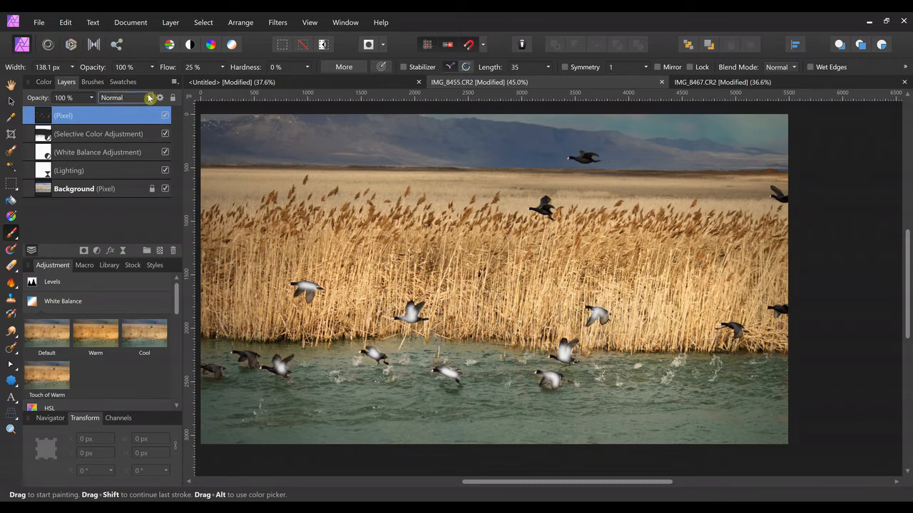
{"action": "left_click", "coordinate": [149, 99]}
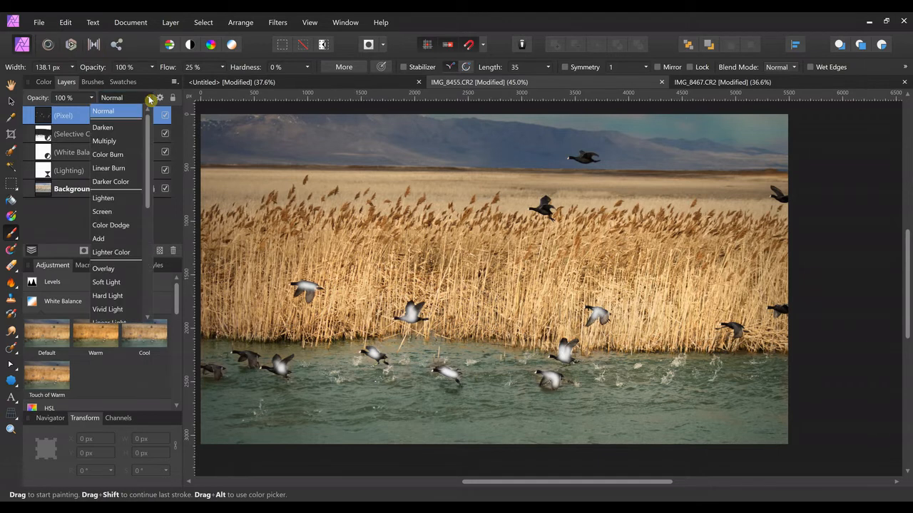
{"action": "left_click", "coordinate": [112, 271]}
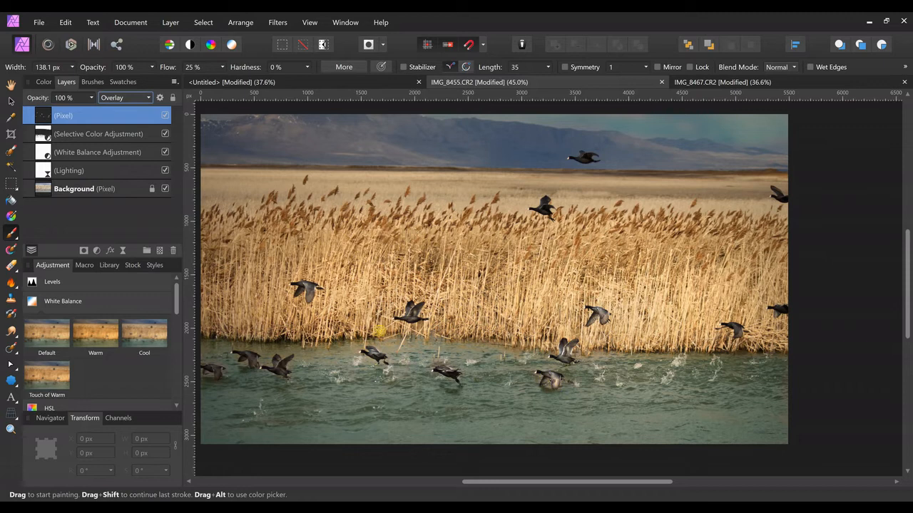
{"action": "left_click", "coordinate": [91, 98]}
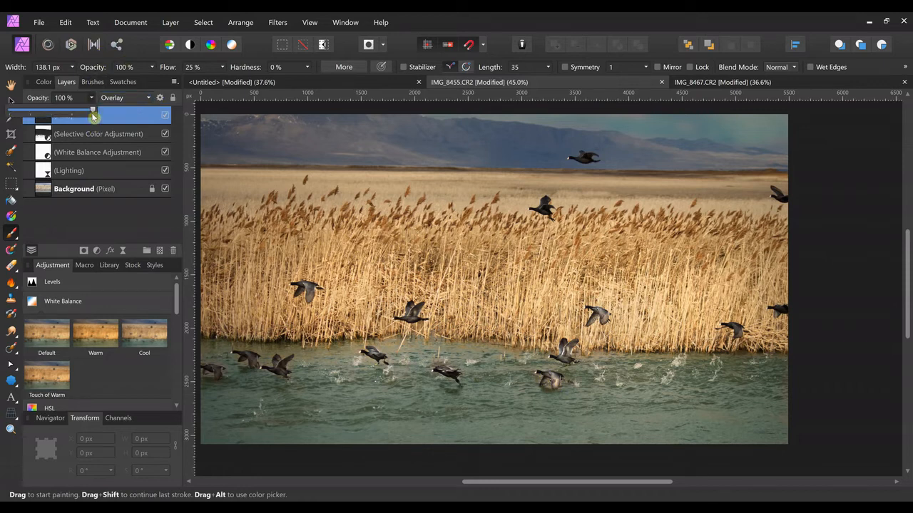
{"action": "left_click_drag", "start_coordinate": [92, 112], "coordinate": [67, 112]}
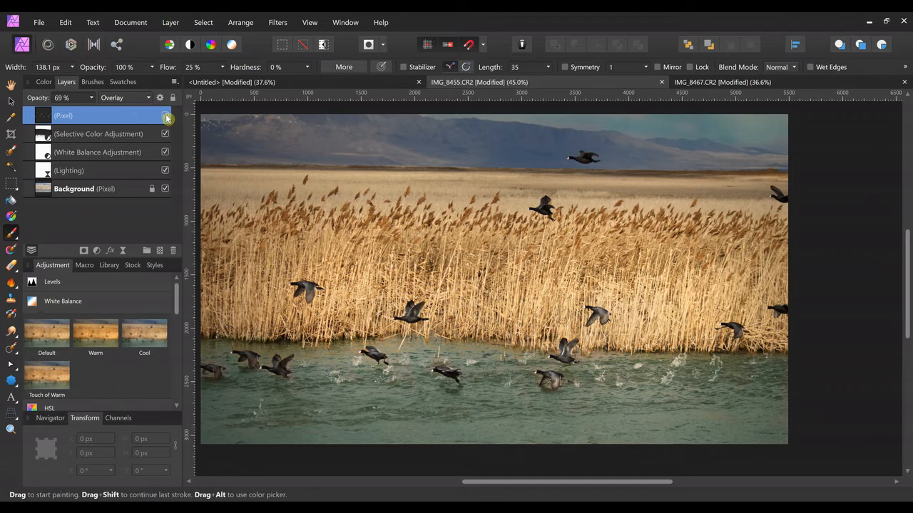
- Select the Pixel, Selective Color, White Balance and Lighting layers and toggle their visibility to compare before and after
{"action": "scroll", "coordinate": [494, 279], "scroll_direction": "left", "scroll_amount": 1}
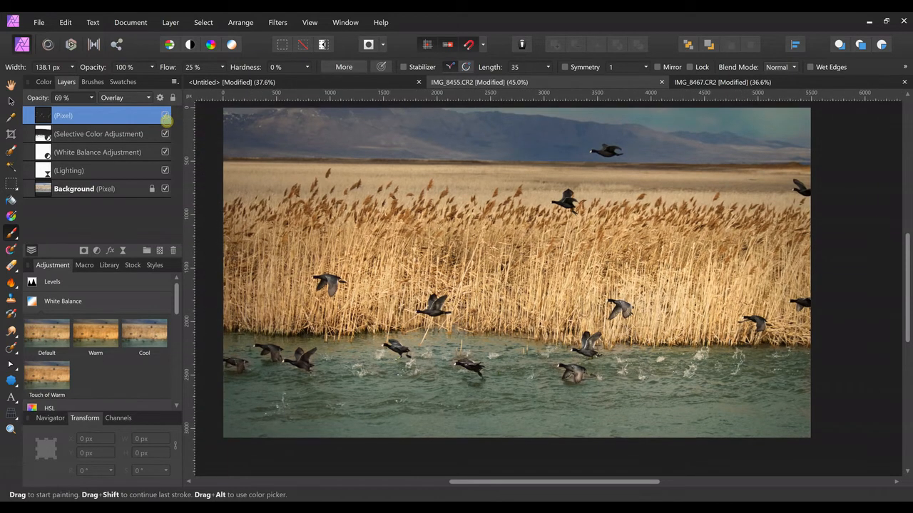
{"action": "scroll", "coordinate": [531, 281], "scroll_direction": "up", "scroll_amount": 1}
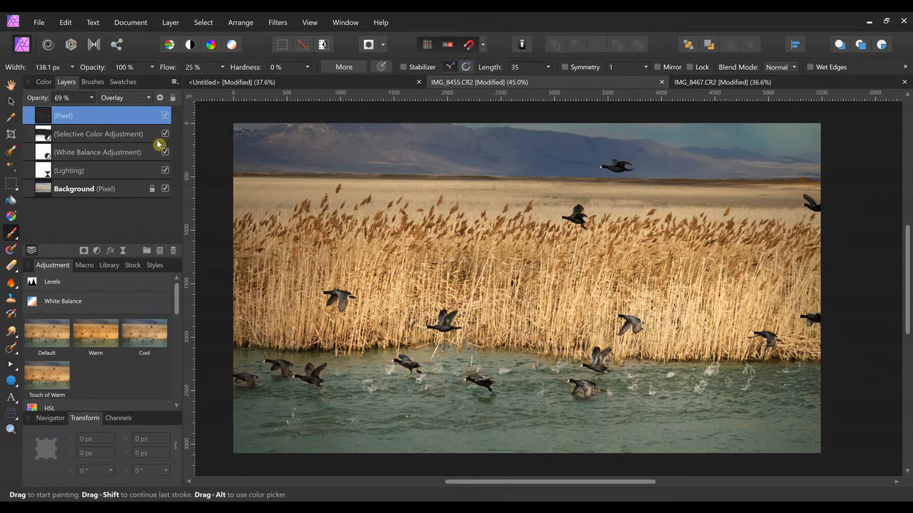
{"action": "left_click", "coordinate": [145, 171], "text": "shift"}
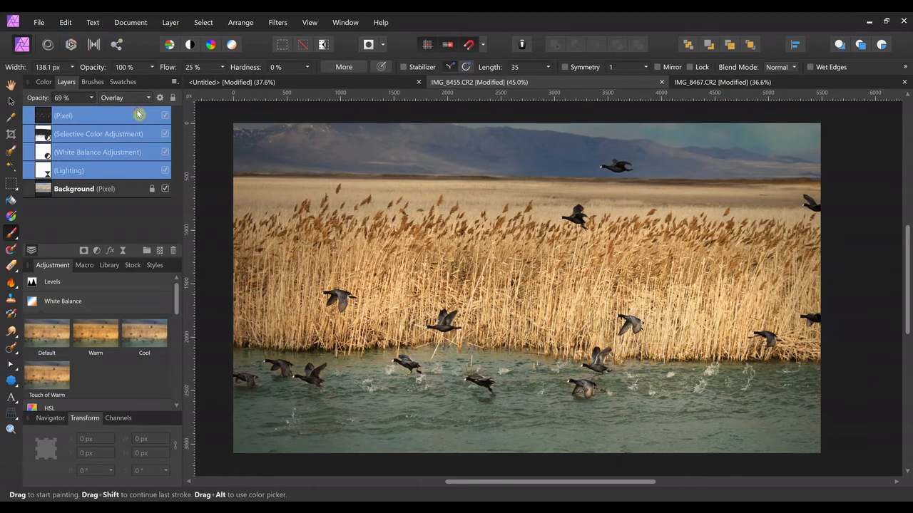
{"action": "left_click", "coordinate": [138, 115]}
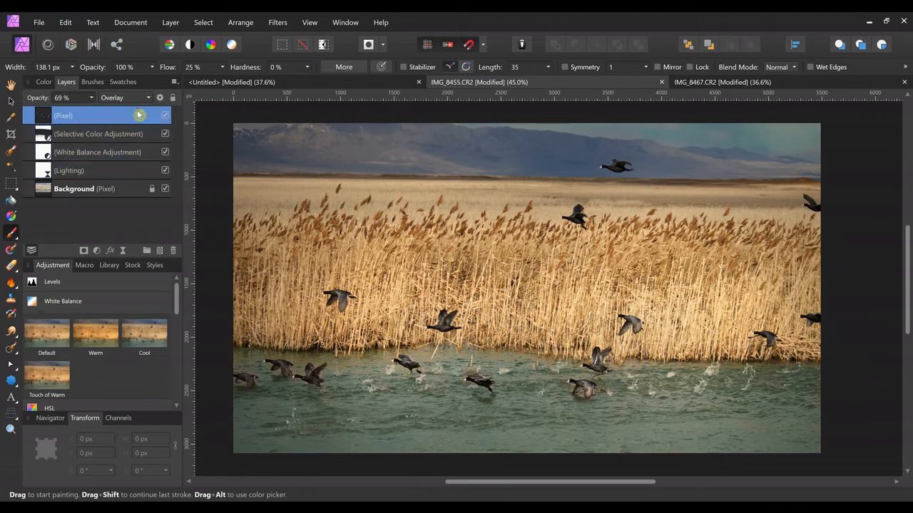
{"action": "left_click", "coordinate": [138, 172], "text": "shift"}
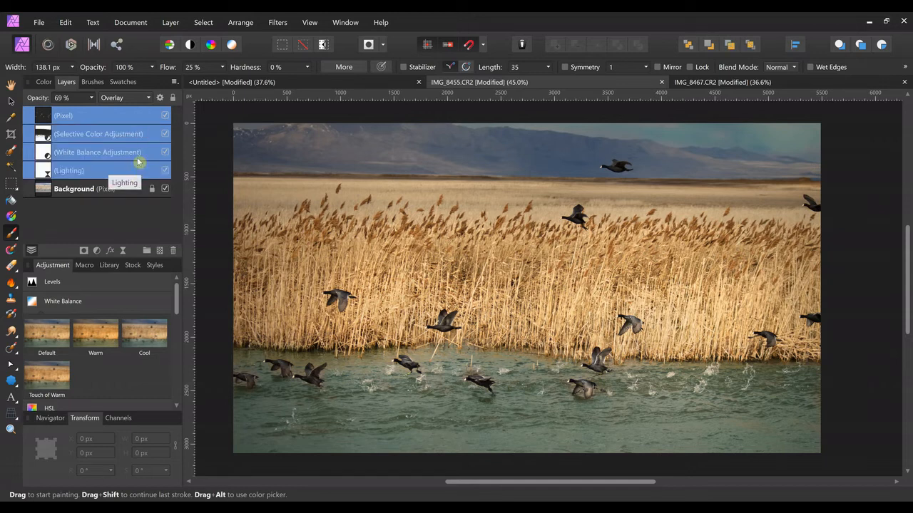
{"action": "left_click", "coordinate": [165, 171]}
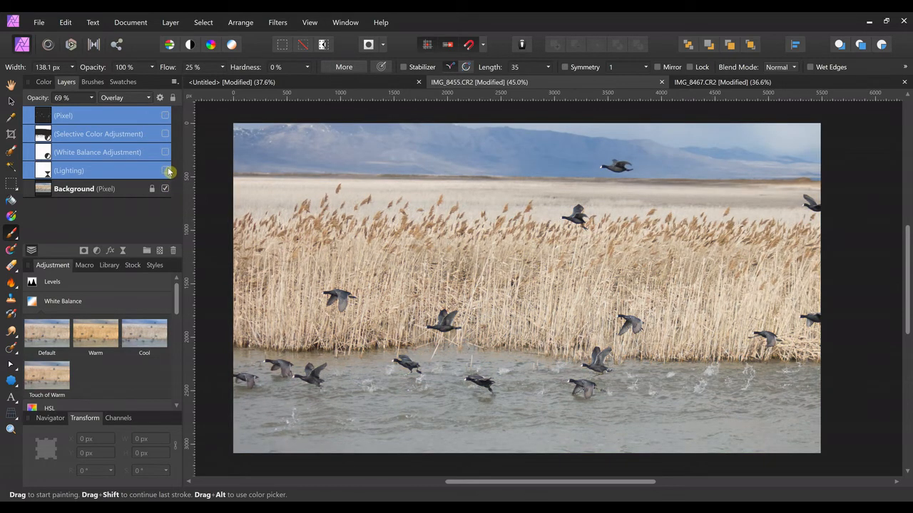
{"action": "left_click", "coordinate": [166, 171]}
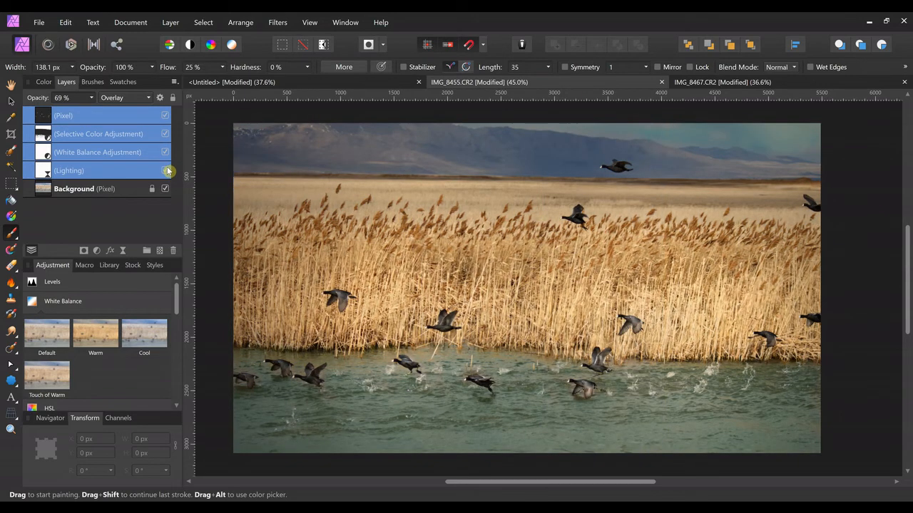